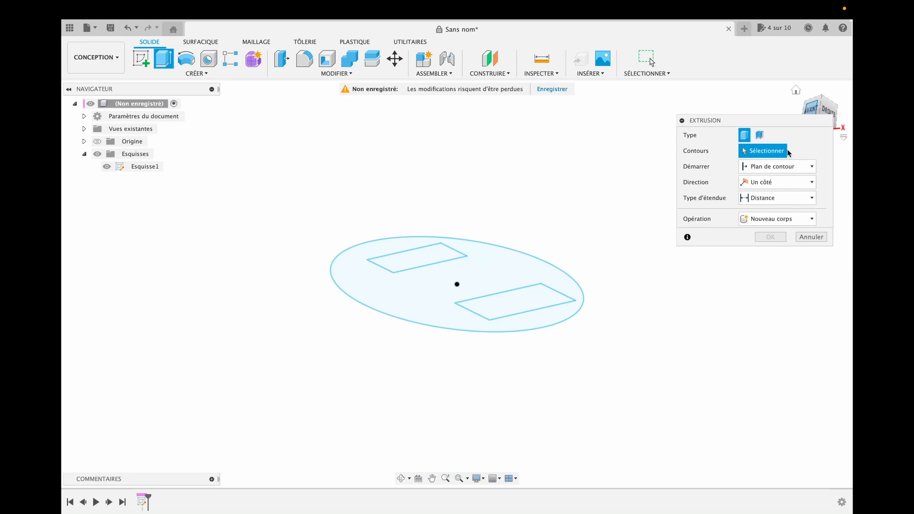
- Extrude the circular profile around the two rectangular openings 20 mm as a new body
{"action": "left_click", "coordinate": [419, 262]}
{"action": "left_click", "coordinate": [429, 283]}
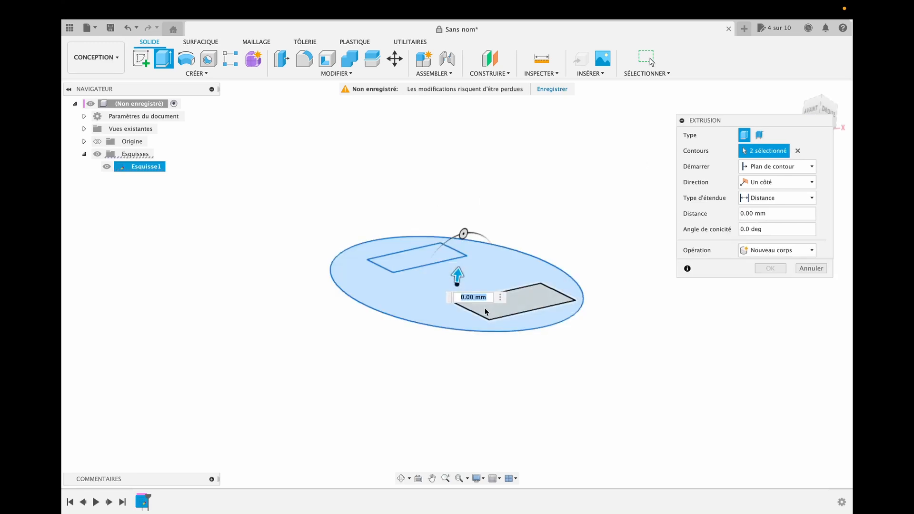
{"action": "left_click", "coordinate": [486, 312]}
{"action": "left_click", "coordinate": [483, 306]}
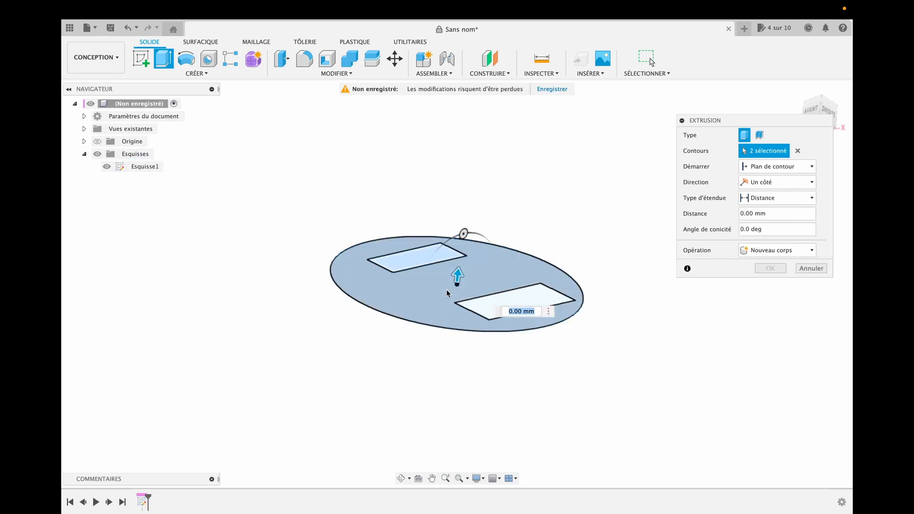
{"action": "left_click", "coordinate": [418, 261]}
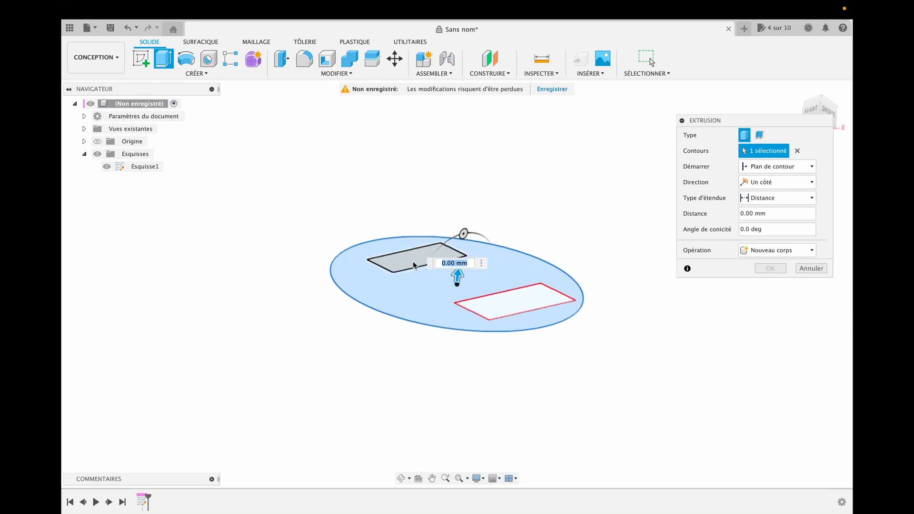
{"action": "type", "text": "20"}
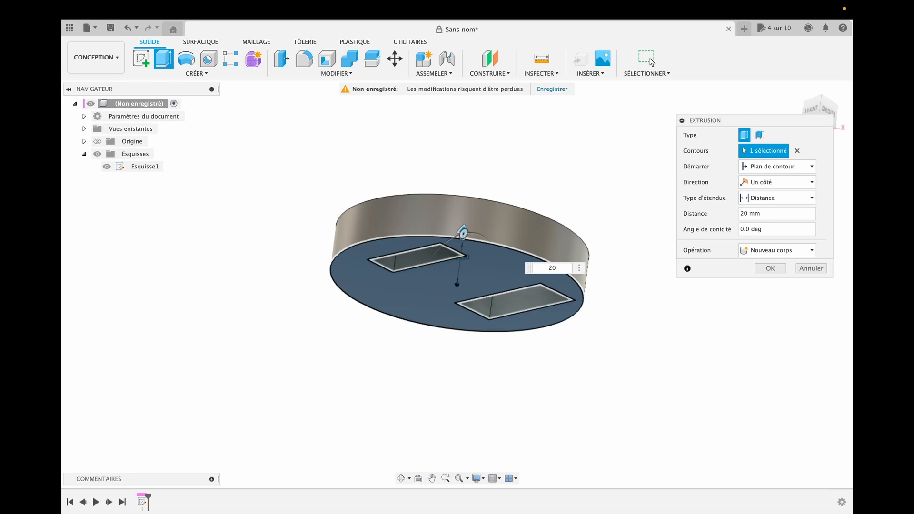
{"action": "left_click", "coordinate": [401, 479]}
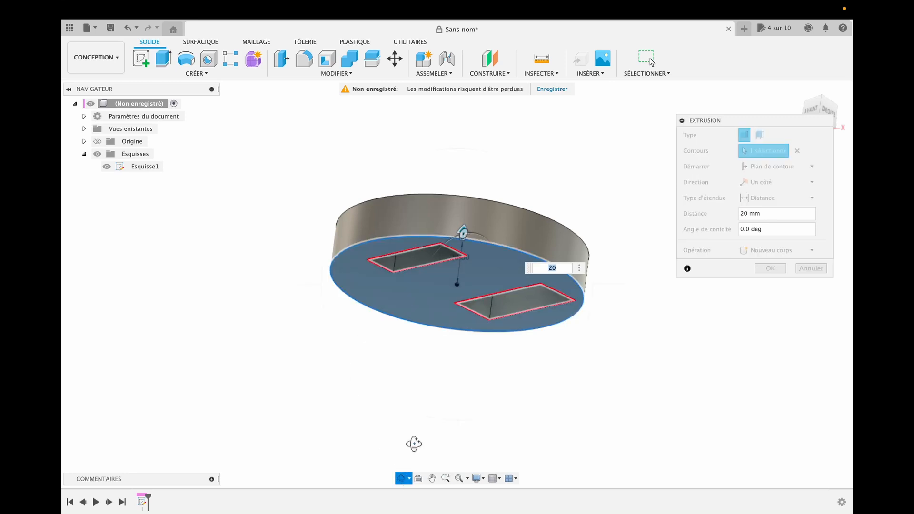
{"action": "left_click_drag", "start_coordinate": [413, 440], "coordinate": [489, 367]}
{"action": "key", "text": "Escape"}
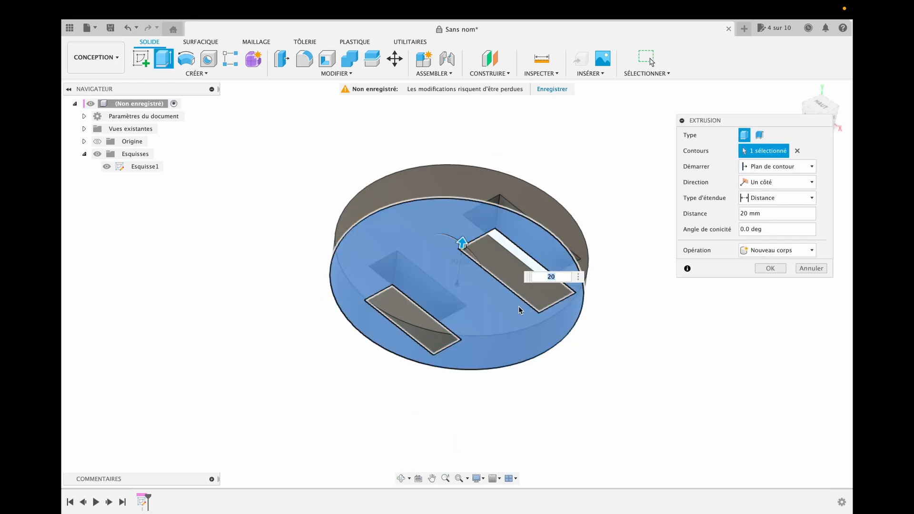
{"action": "key", "text": "Return"}
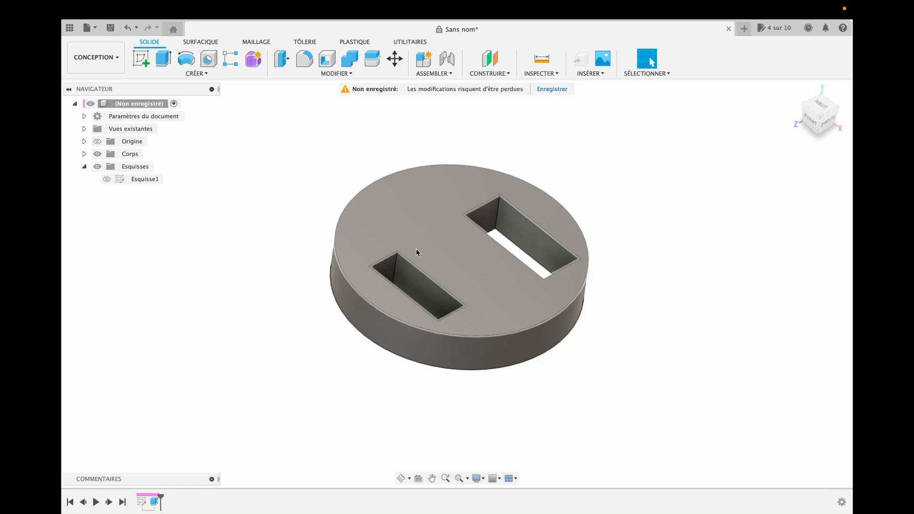
- Edit the disc's extrusion and change its type from solid to thin extrusion
{"action": "right_click", "coordinate": [154, 502]}
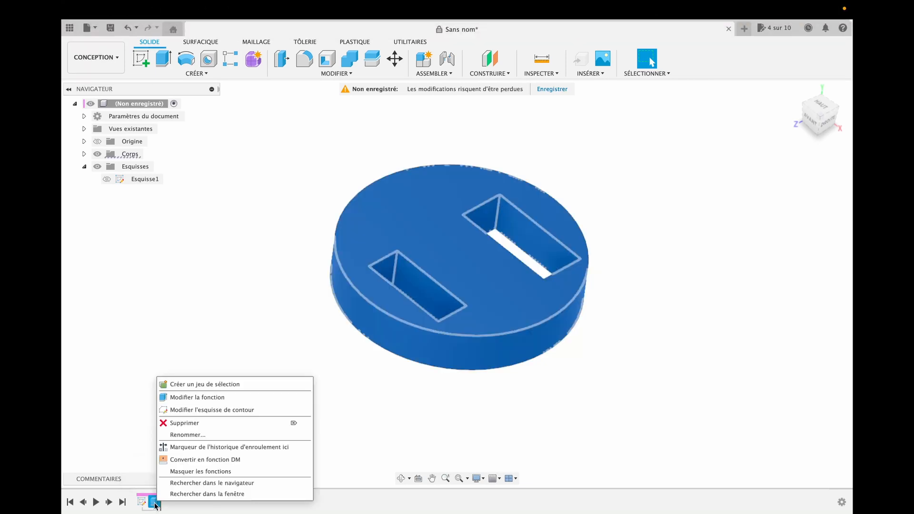
{"action": "left_click", "coordinate": [197, 397]}
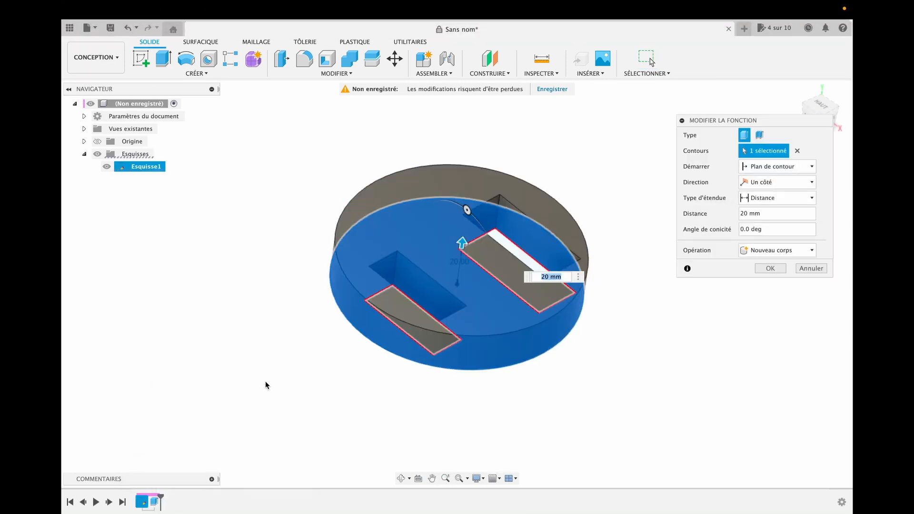
{"action": "left_click", "coordinate": [761, 135]}
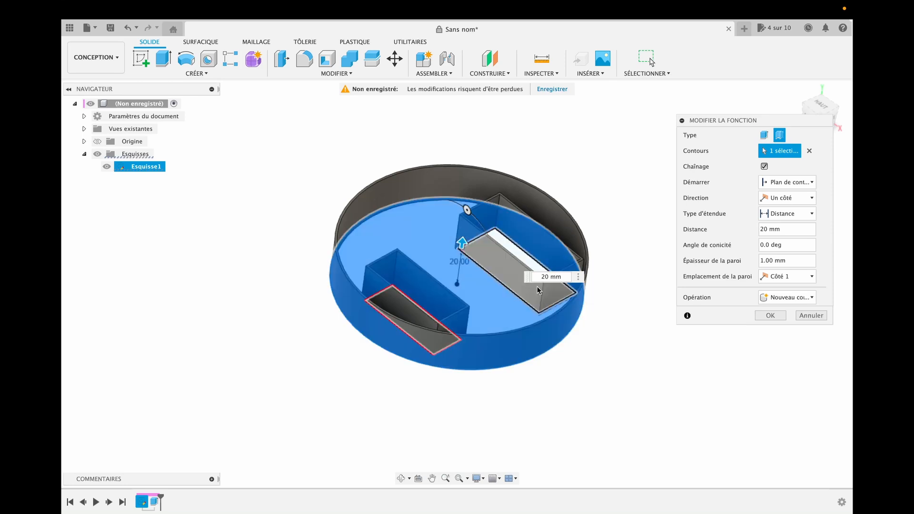
{"action": "key", "text": "Return"}
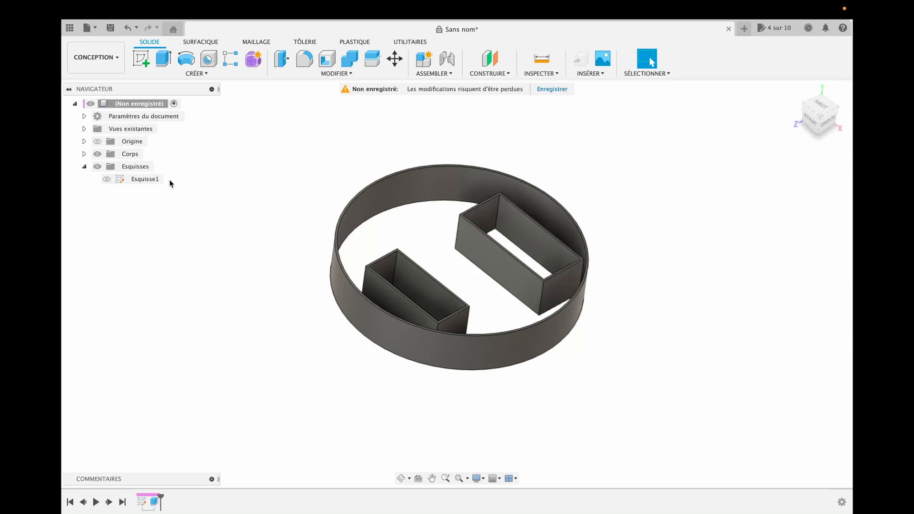
- Reopen the extrusion, view the wall location options, and switch its type back to solid
{"action": "right_click", "coordinate": [153, 501]}
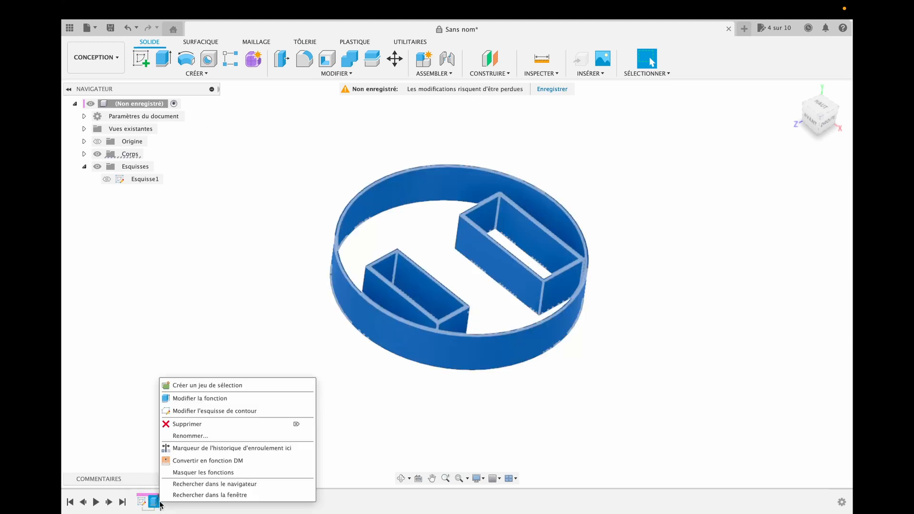
{"action": "left_click", "coordinate": [206, 398]}
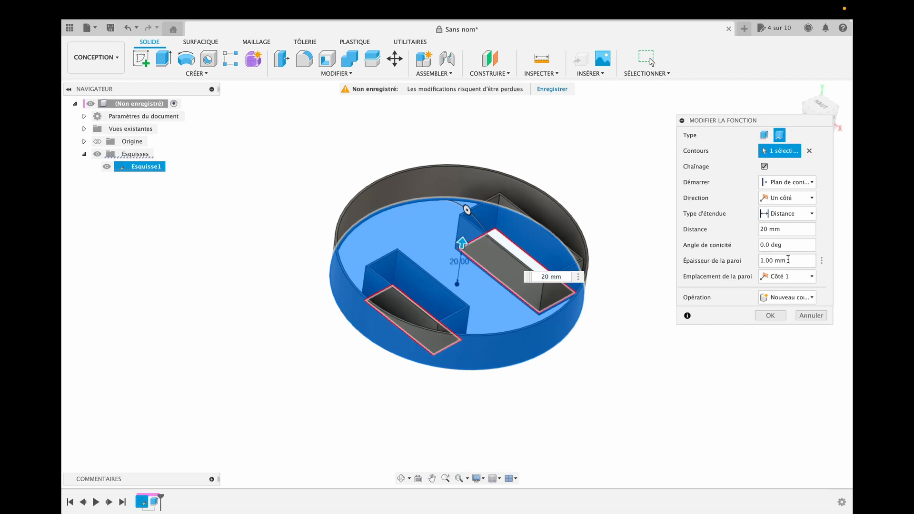
{"action": "left_click", "coordinate": [781, 276]}
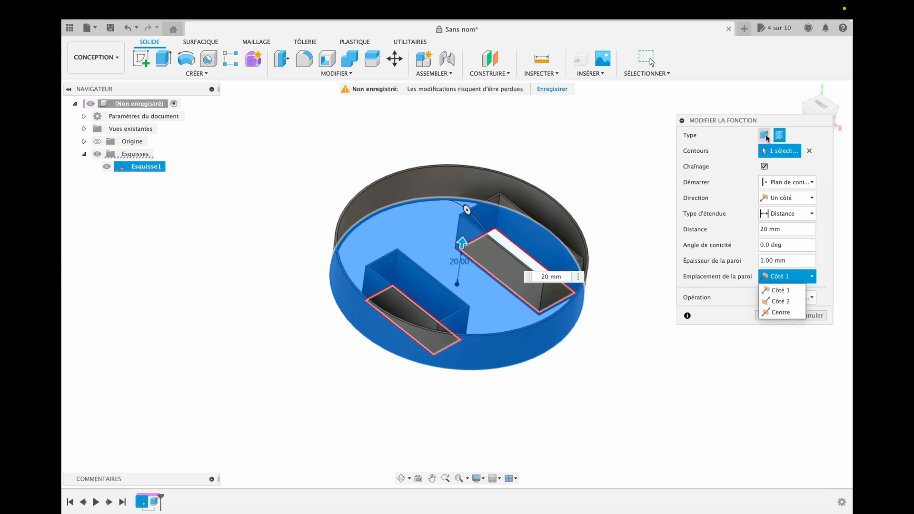
{"action": "left_click", "coordinate": [765, 136]}
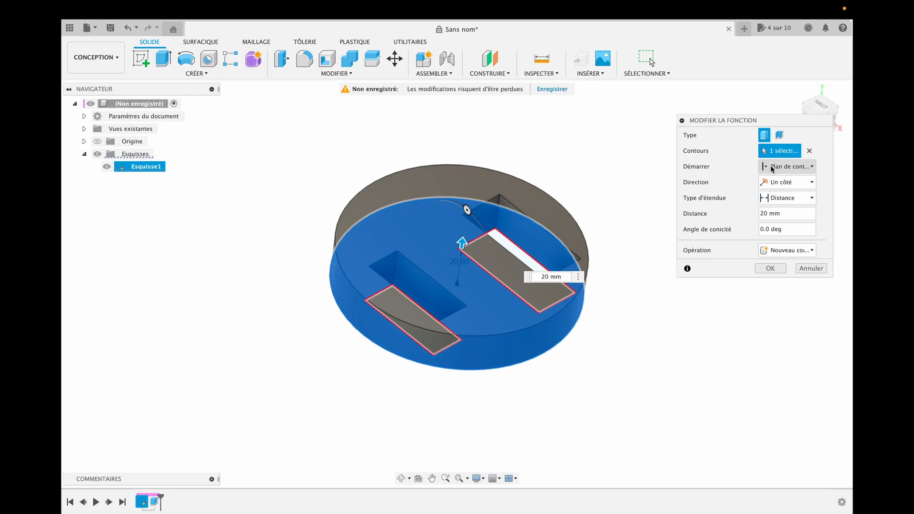
- Set the disc extrusion to start from an offset (Décalage) of 10 mm
{"action": "left_click", "coordinate": [788, 167]}
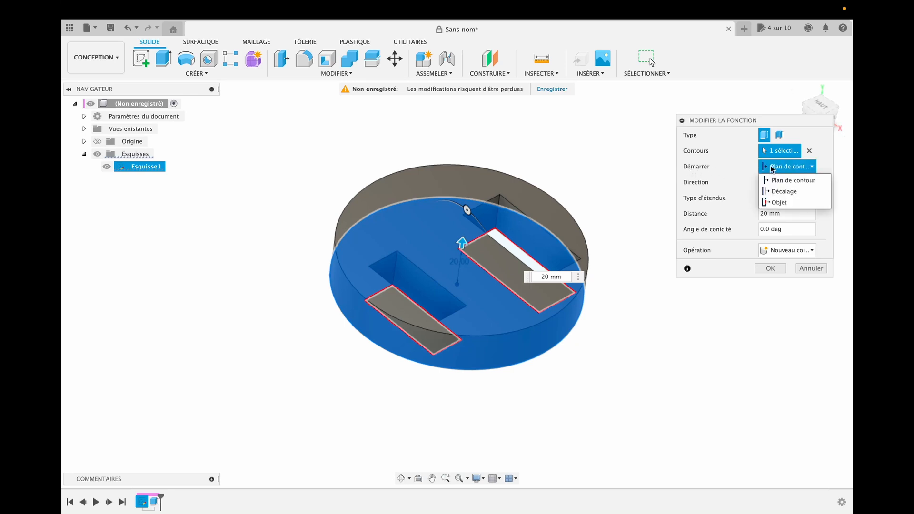
{"action": "left_click", "coordinate": [781, 193]}
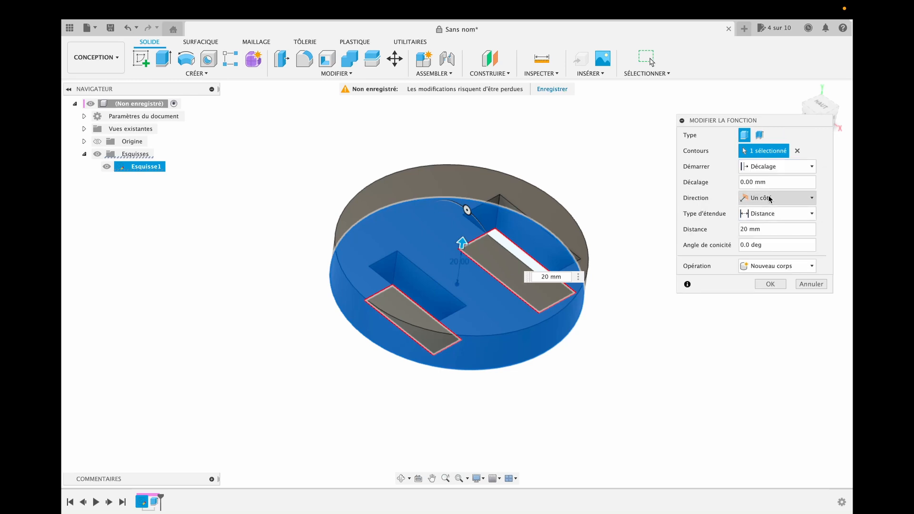
{"action": "left_click", "coordinate": [772, 168]}
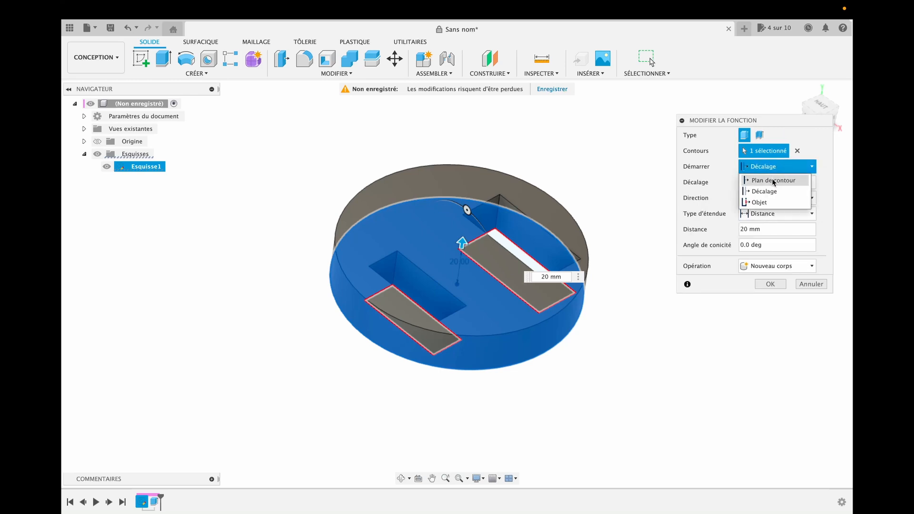
{"action": "left_click", "coordinate": [774, 181]}
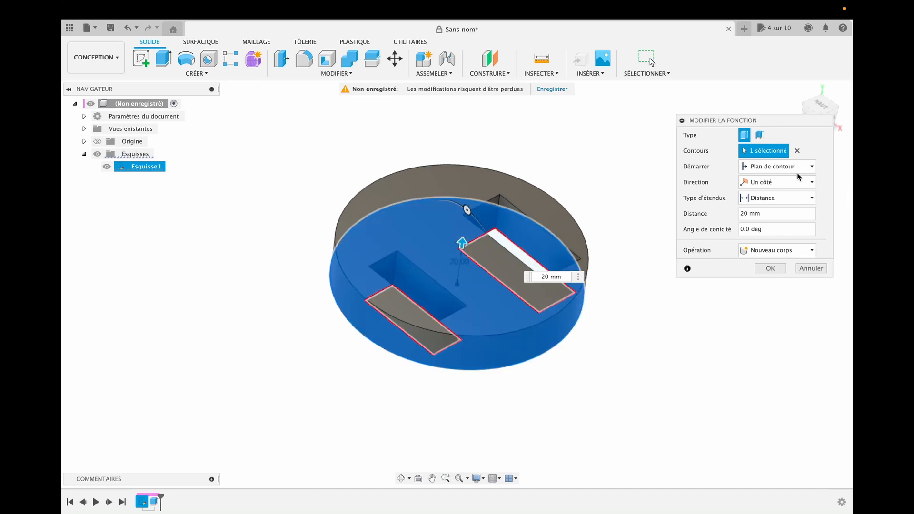
{"action": "left_click", "coordinate": [788, 168]}
{"action": "left_click", "coordinate": [771, 192]}
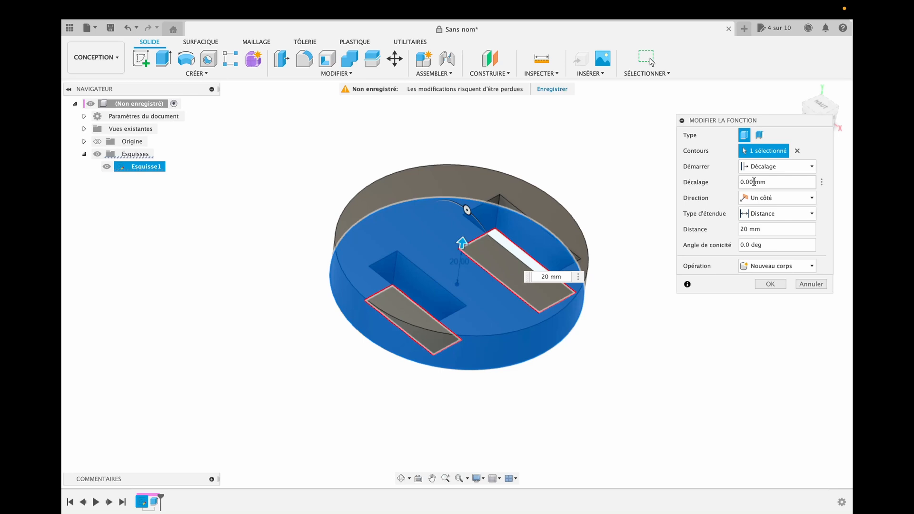
{"action": "double_click", "coordinate": [755, 182]}
{"action": "type", "text": "10"}
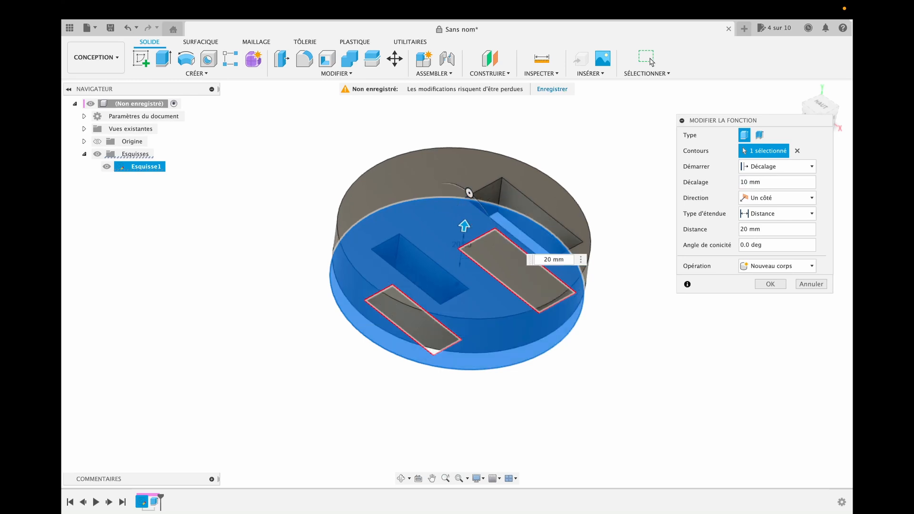
{"action": "left_click", "coordinate": [402, 479]}
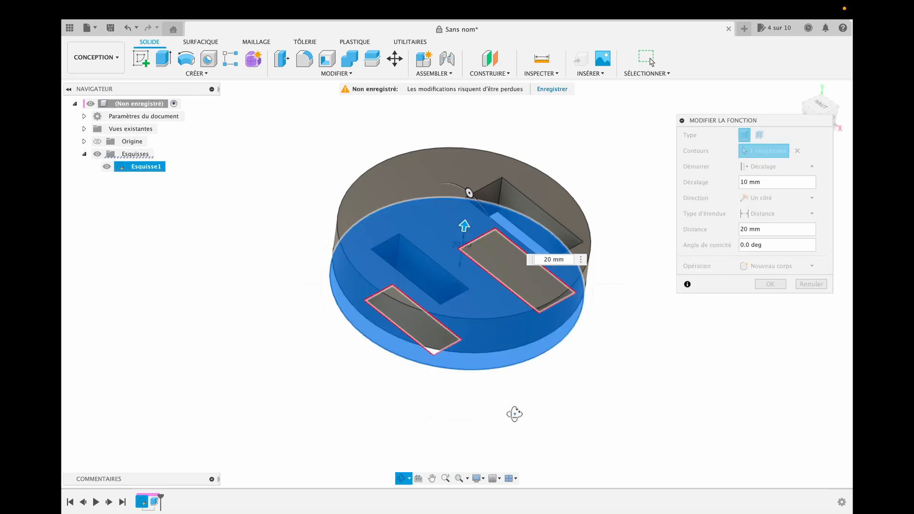
{"action": "left_click_drag", "start_coordinate": [515, 413], "coordinate": [490, 333]}
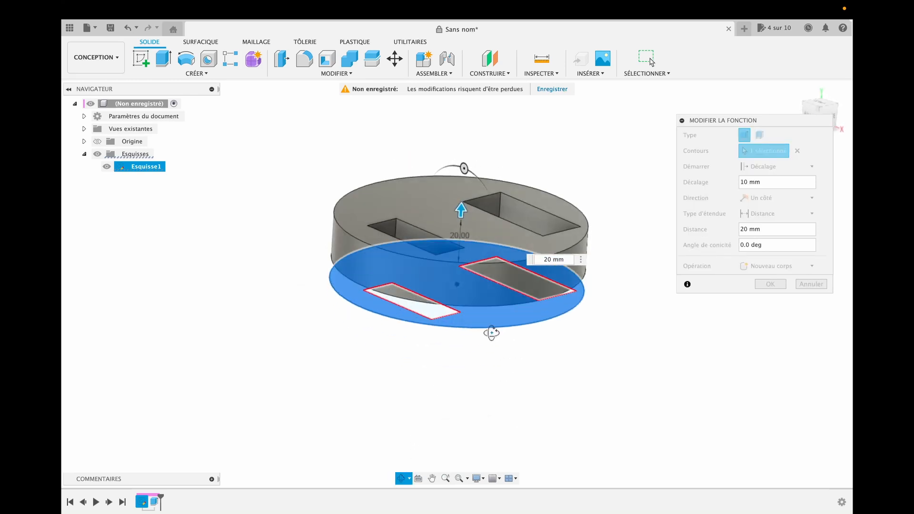
{"action": "key", "text": "Escape"}
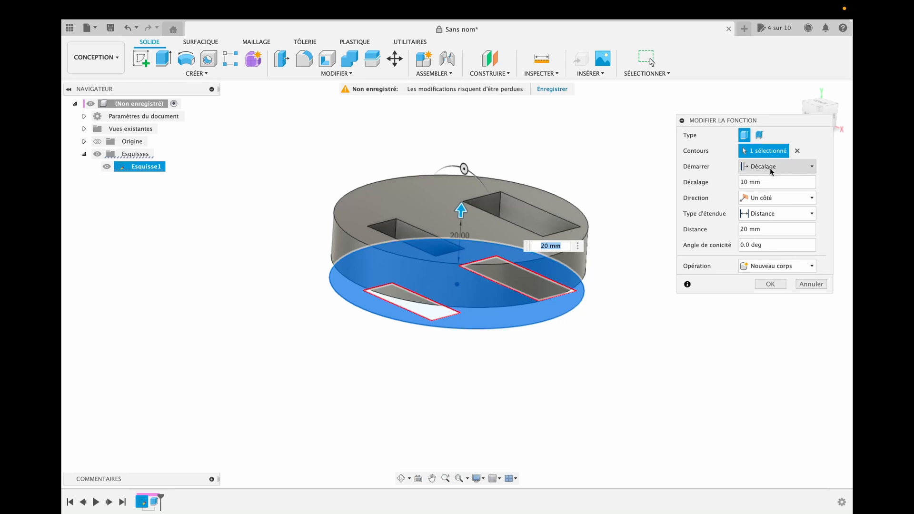
- Set the extrusion's start back to the profile plane (Plan de contour) and apply the edit
{"action": "left_click", "coordinate": [772, 167]}
{"action": "left_click", "coordinate": [790, 181]}
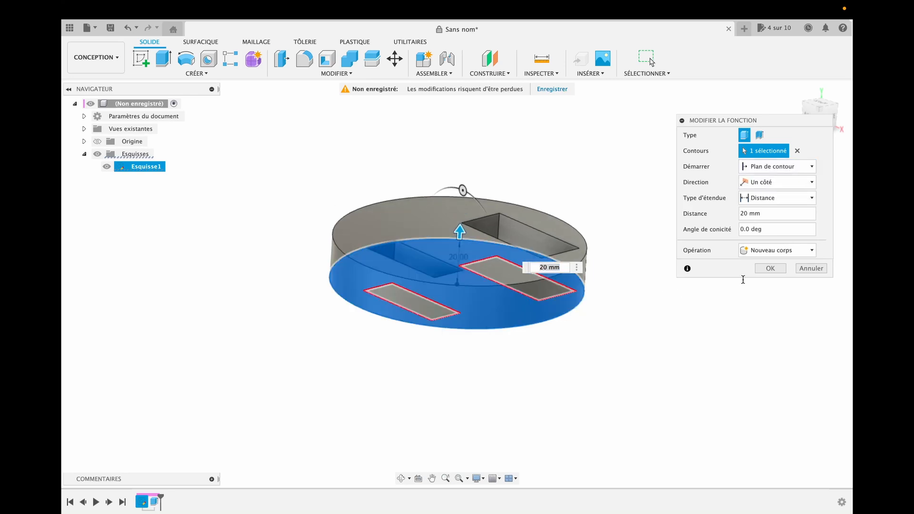
{"action": "left_click", "coordinate": [771, 269]}
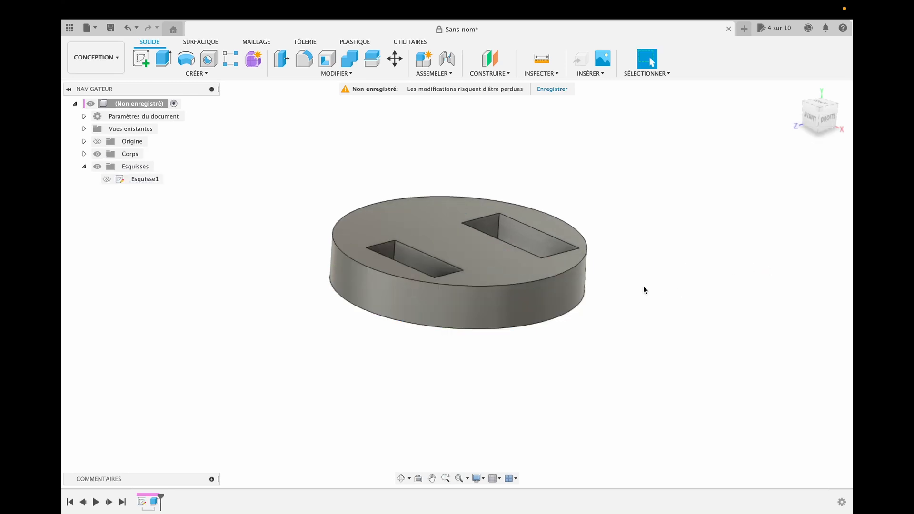
- Make the sketch Esquisse1 visible on the extruded disc
{"action": "left_click", "coordinate": [402, 479]}
{"action": "left_click_drag", "start_coordinate": [496, 314], "coordinate": [493, 344]}
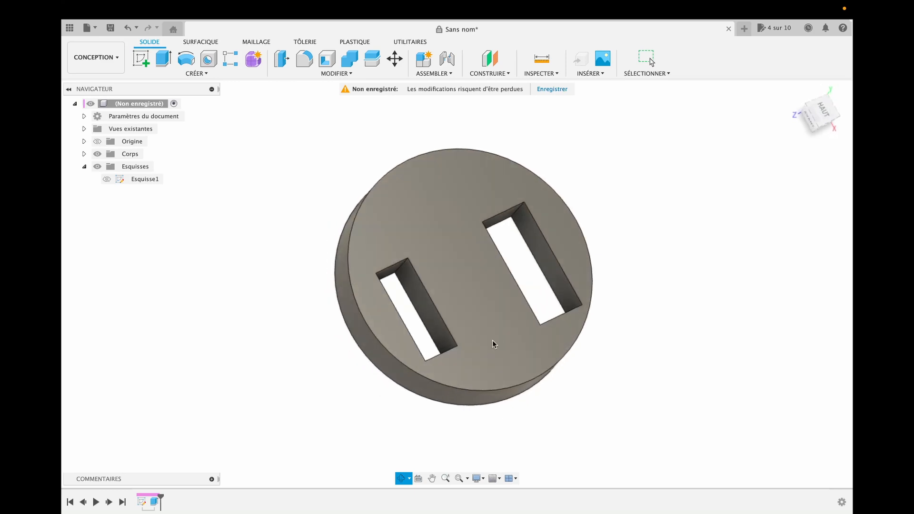
{"action": "key", "text": "Escape"}
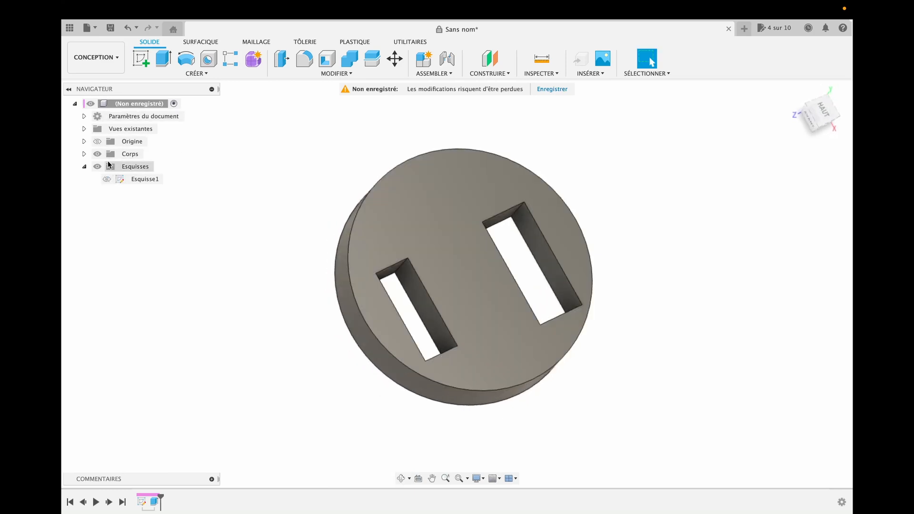
{"action": "left_click", "coordinate": [106, 179]}
{"action": "left_click", "coordinate": [401, 479]}
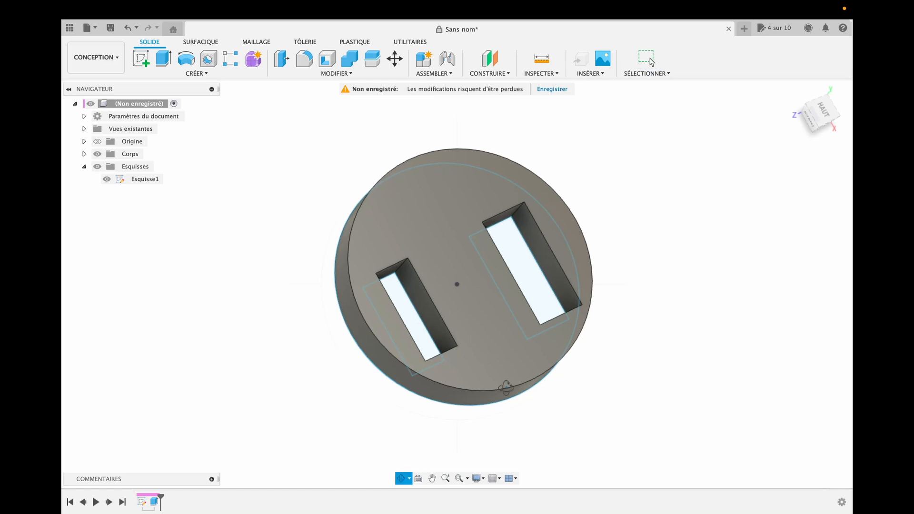
{"action": "left_click_drag", "start_coordinate": [507, 389], "coordinate": [459, 398]}
{"action": "key", "text": "Escape"}
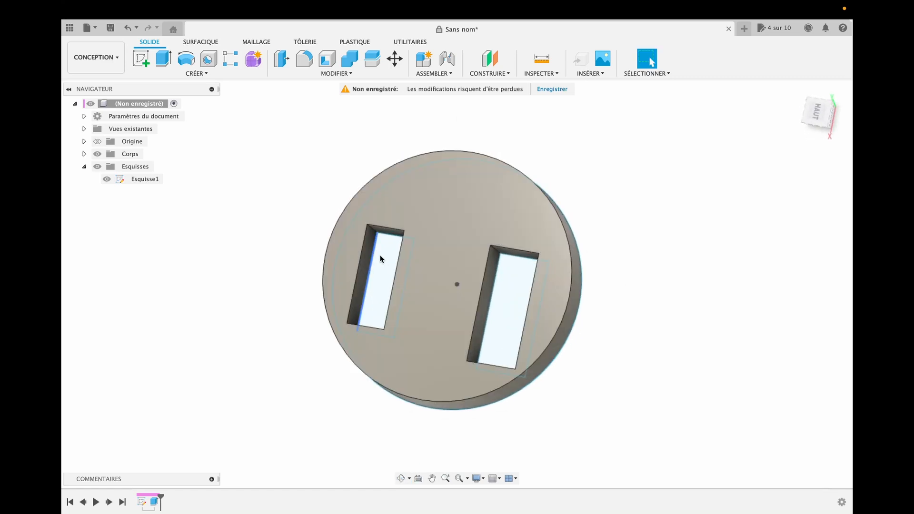
- Start an extrusion of both sketched rectangles beneath the disc, with its start set to an offset (Décalage)
{"action": "key", "text": "e"}
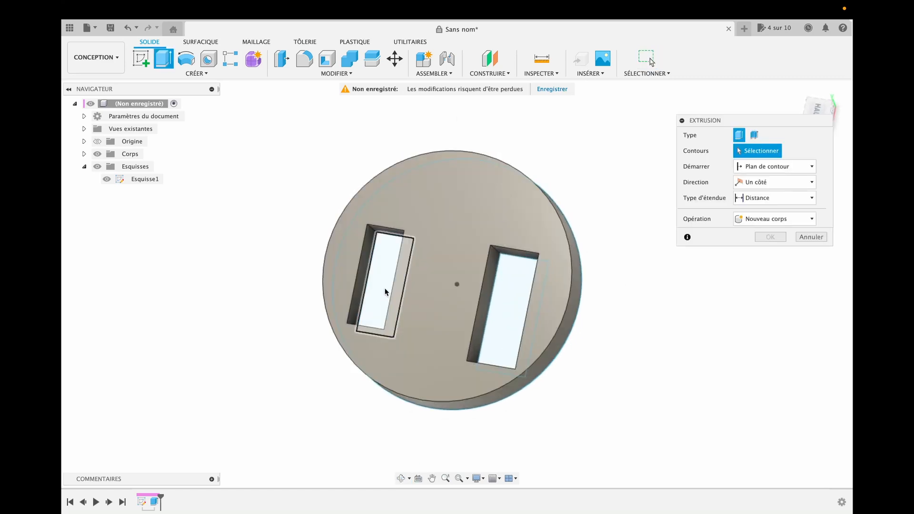
{"action": "left_click", "coordinate": [386, 292]}
{"action": "left_click", "coordinate": [500, 306]}
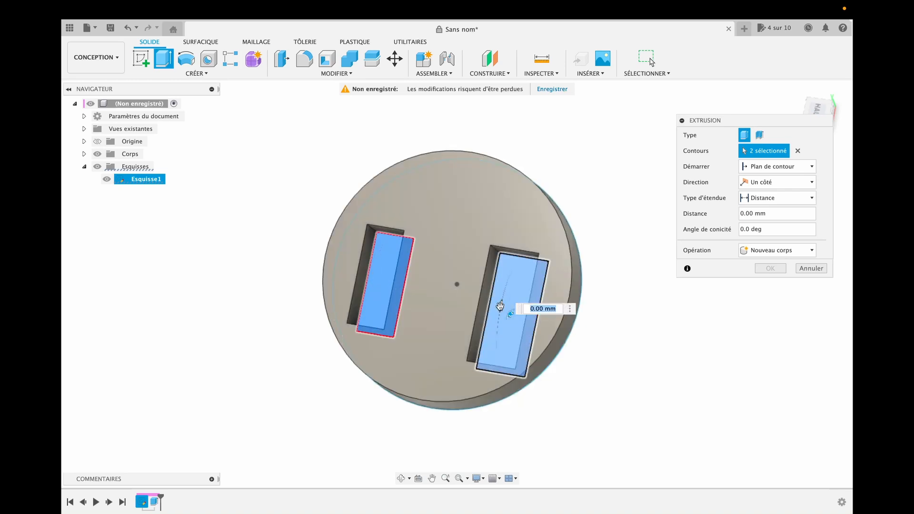
{"action": "left_click", "coordinate": [402, 479]}
{"action": "left_click_drag", "start_coordinate": [500, 435], "coordinate": [547, 402]}
{"action": "key", "text": "Escape"}
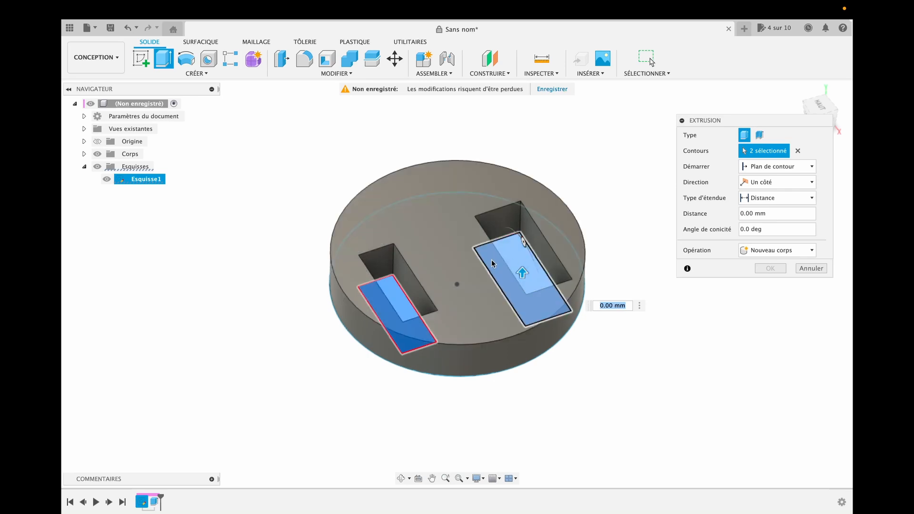
{"action": "left_click", "coordinate": [778, 167]}
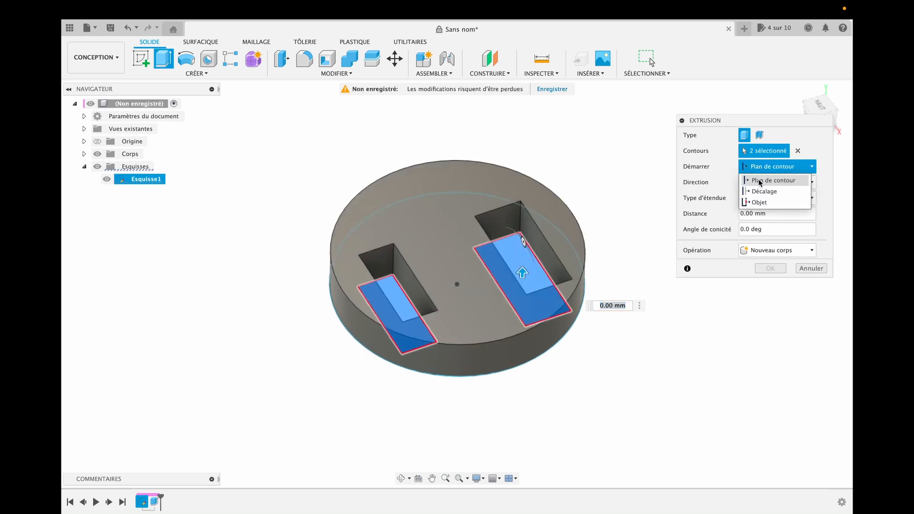
{"action": "left_click", "coordinate": [763, 192]}
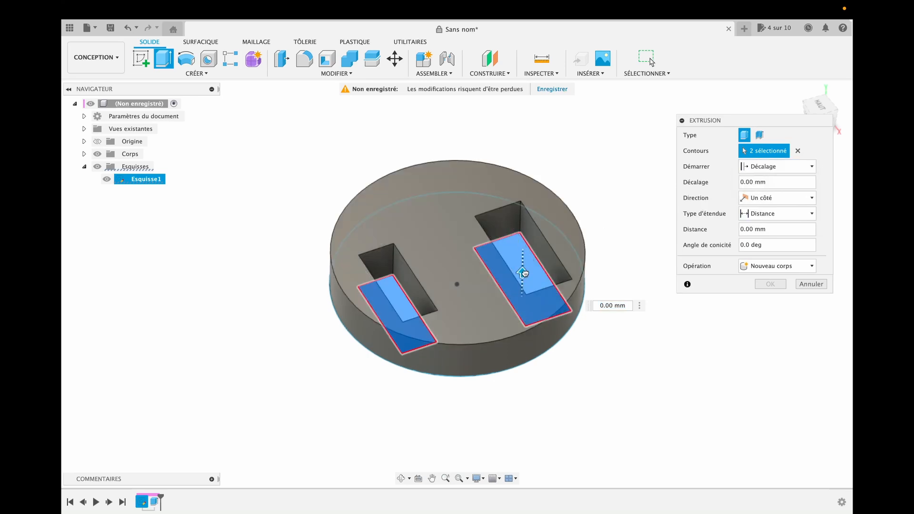
- Set the rectangles' start offset to 15 mm and extrude them 40 mm, joined to the disc
{"action": "left_click_drag", "start_coordinate": [524, 273], "coordinate": [538, 254]}
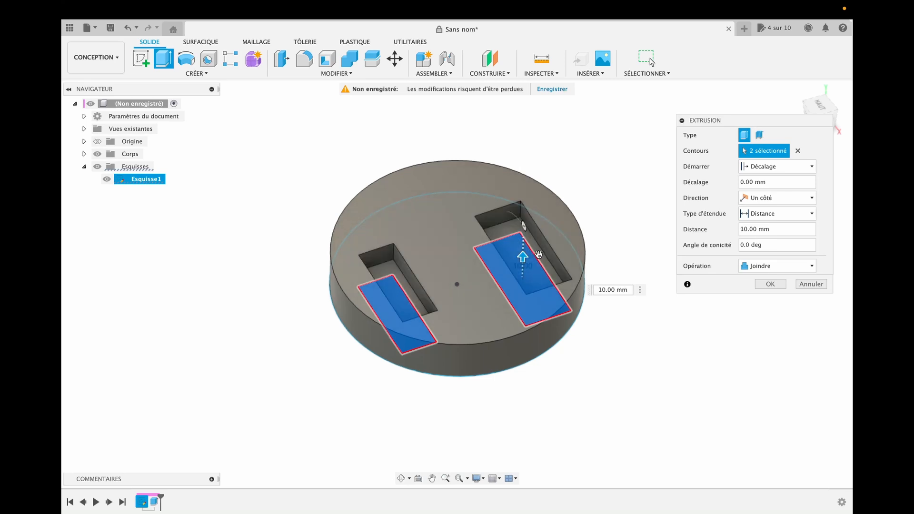
{"action": "left_click", "coordinate": [753, 182]}
{"action": "type", "text": "15"}
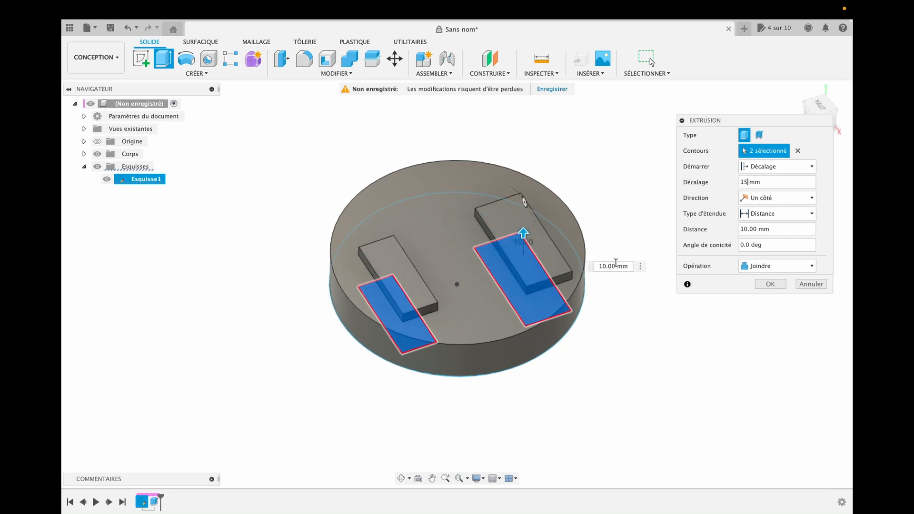
{"action": "left_click_drag", "start_coordinate": [530, 235], "coordinate": [525, 187]}
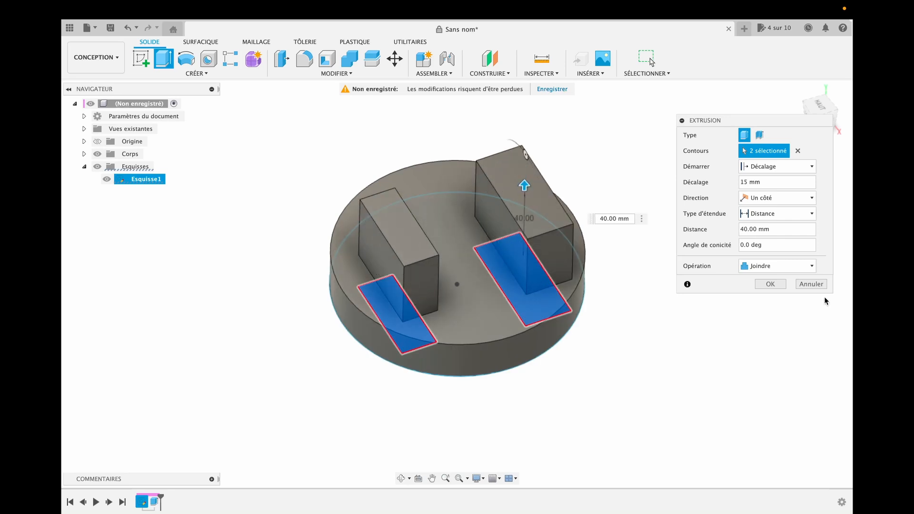
{"action": "left_click", "coordinate": [770, 284]}
- Create a new sketch on the vertical front origin plane that passes through the disc's centre
{"action": "left_click", "coordinate": [401, 479]}
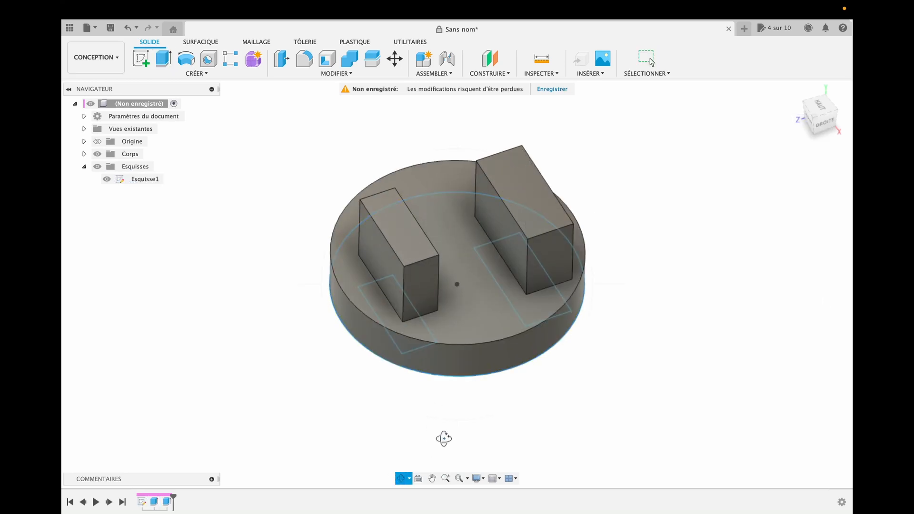
{"action": "left_click_drag", "start_coordinate": [443, 437], "coordinate": [458, 331]}
{"action": "left_click_drag", "start_coordinate": [586, 378], "coordinate": [519, 357]}
{"action": "left_click_drag", "start_coordinate": [465, 344], "coordinate": [267, 284]}
{"action": "key", "text": "Escape"}
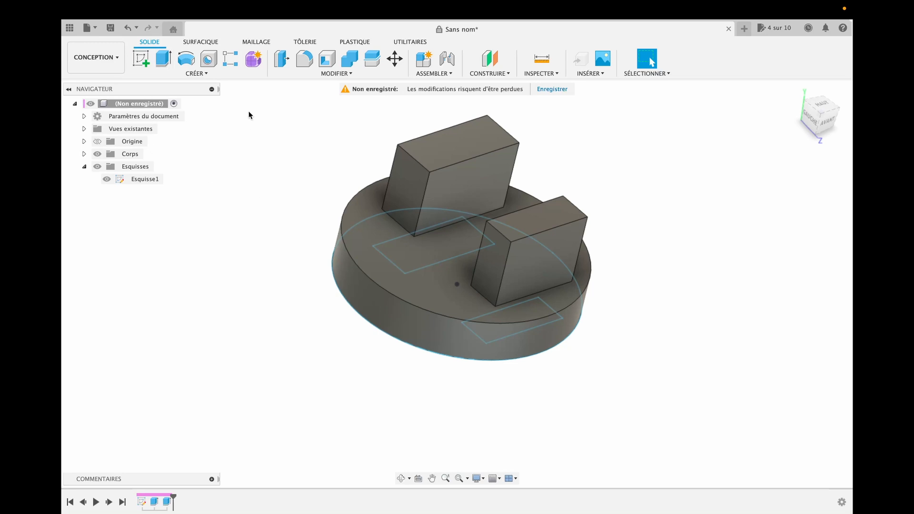
{"action": "left_click", "coordinate": [141, 60]}
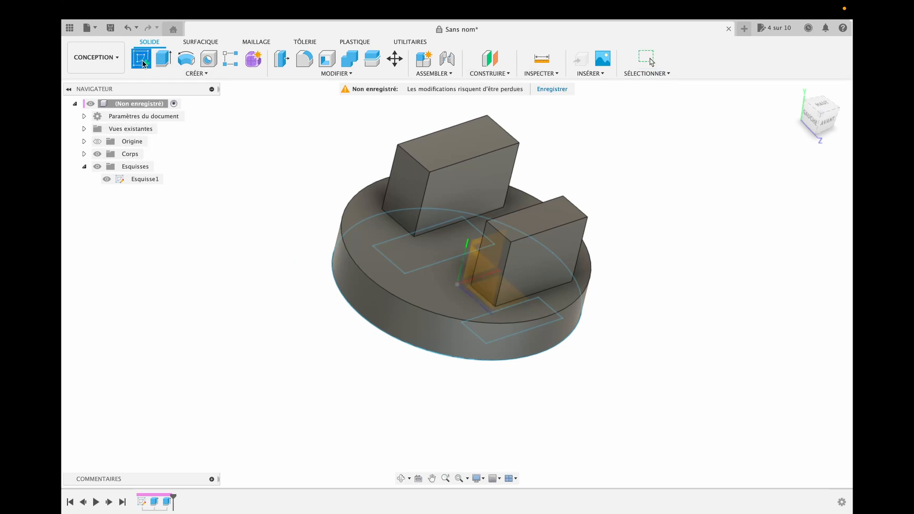
{"action": "left_click", "coordinate": [475, 240]}
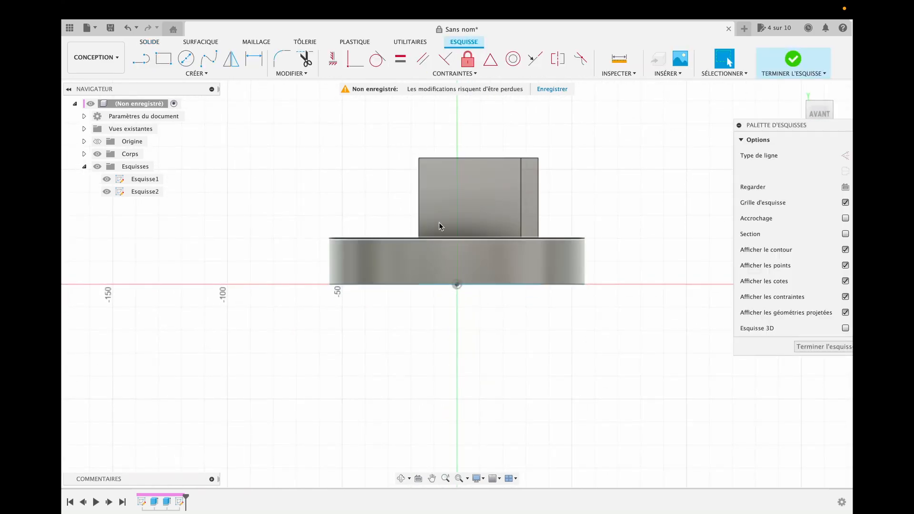
- Draw a circle above the disc, within the outline of the blocks, and finish the sketch
{"action": "key", "text": "c"}
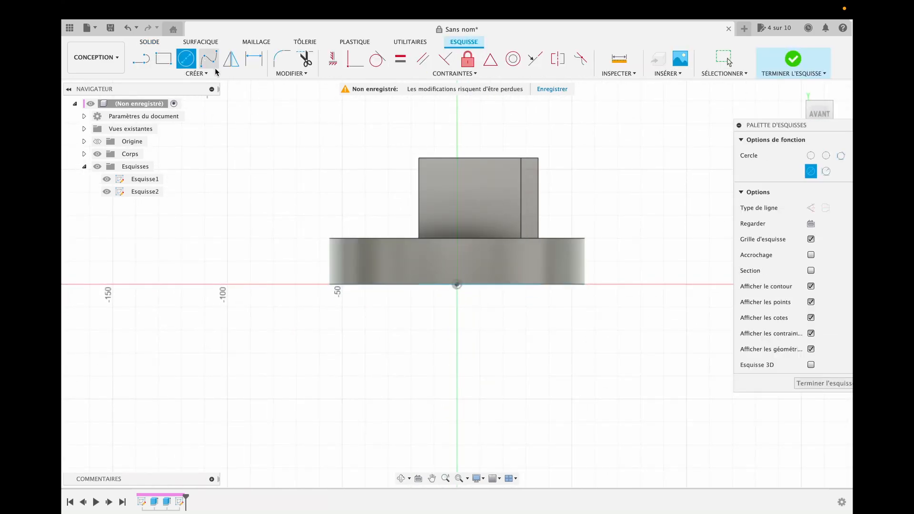
{"action": "left_click", "coordinate": [208, 74]}
{"action": "mouse_move", "coordinate": [186, 113]}
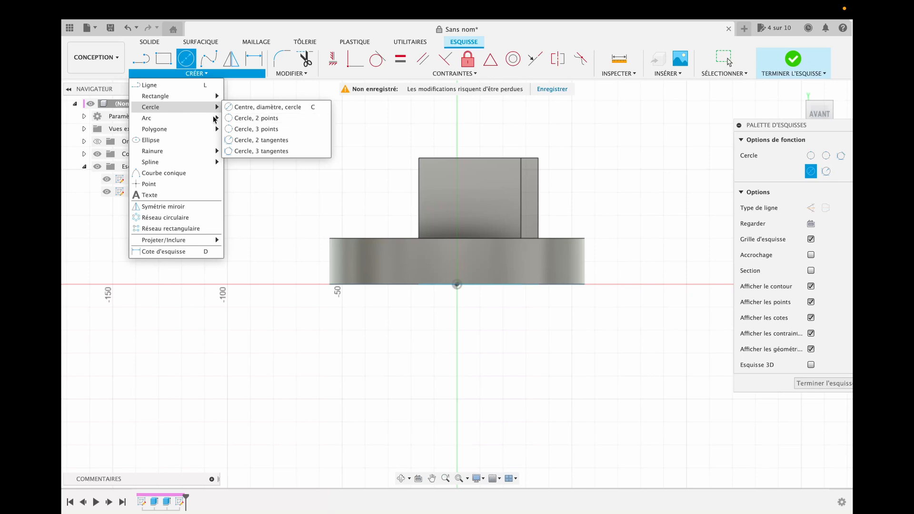
{"action": "mouse_move", "coordinate": [201, 100]}
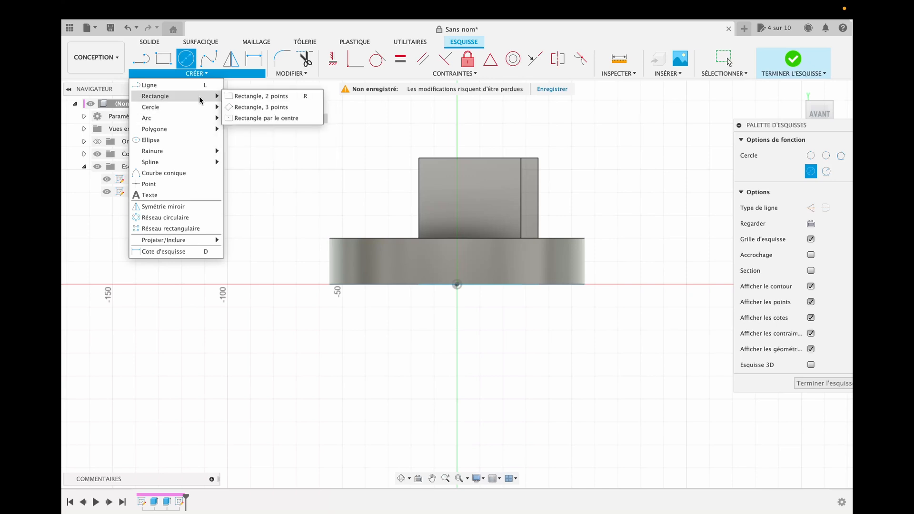
{"action": "left_click", "coordinate": [260, 119]}
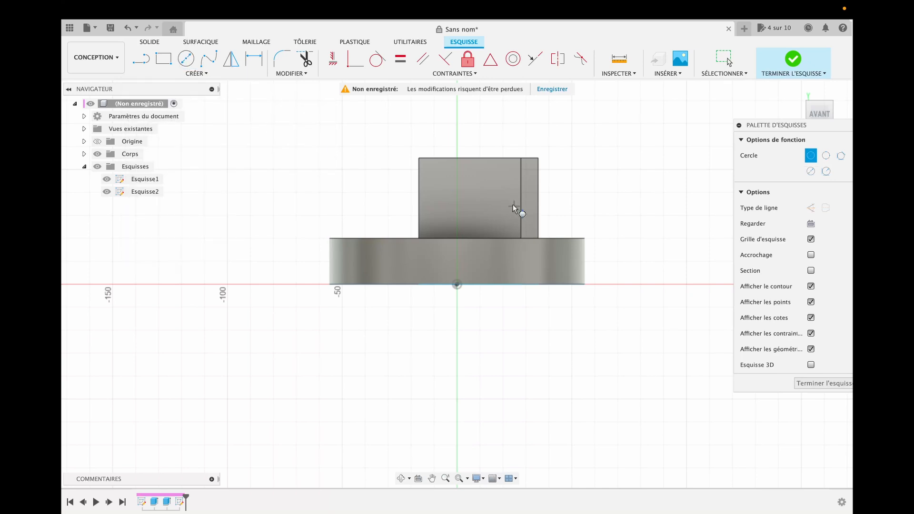
{"action": "left_click", "coordinate": [446, 195]}
{"action": "key", "text": "Escape"}
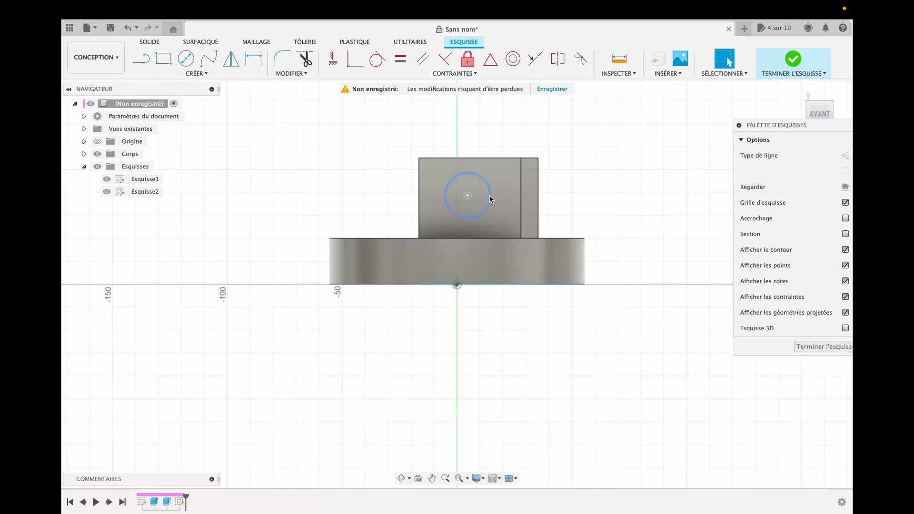
{"action": "left_click", "coordinate": [824, 347]}
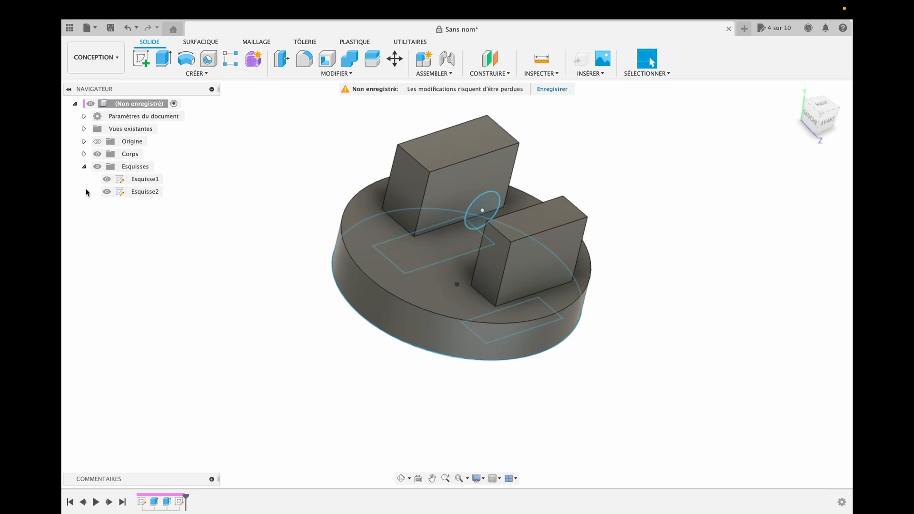
- Hide the sketch Esquisse1 that contains the disc and rectangle profiles
{"action": "left_click", "coordinate": [107, 180]}
{"action": "left_click", "coordinate": [107, 179]}
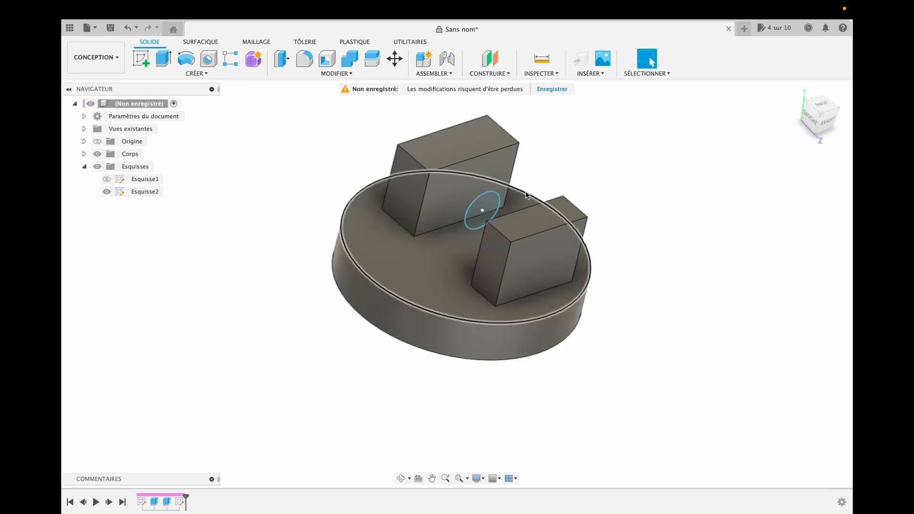
{"action": "left_click", "coordinate": [402, 479]}
{"action": "left_click_drag", "start_coordinate": [394, 341], "coordinate": [404, 314]}
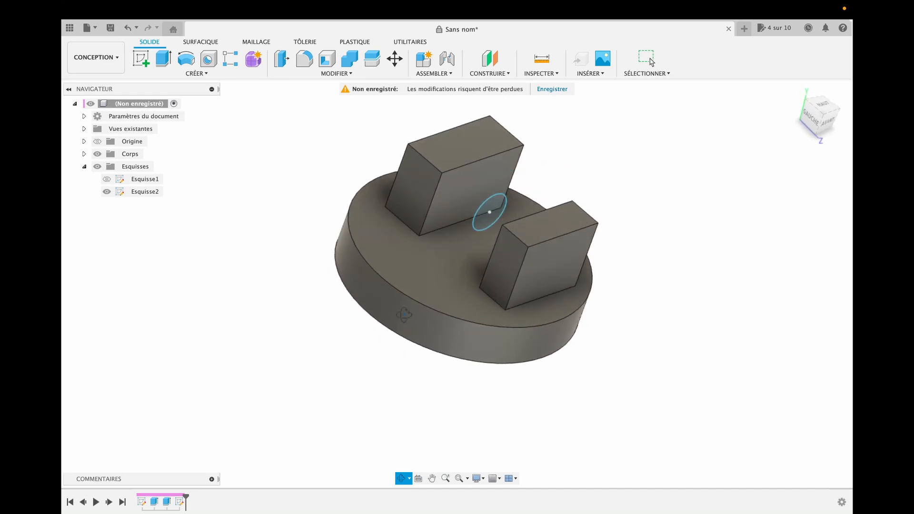
{"action": "key", "text": "Escape"}
- Set up an extrusion of the circle up to an object (Vers l'objet), targeting the larger block's face that faces the smaller block
{"action": "key", "text": "e"}
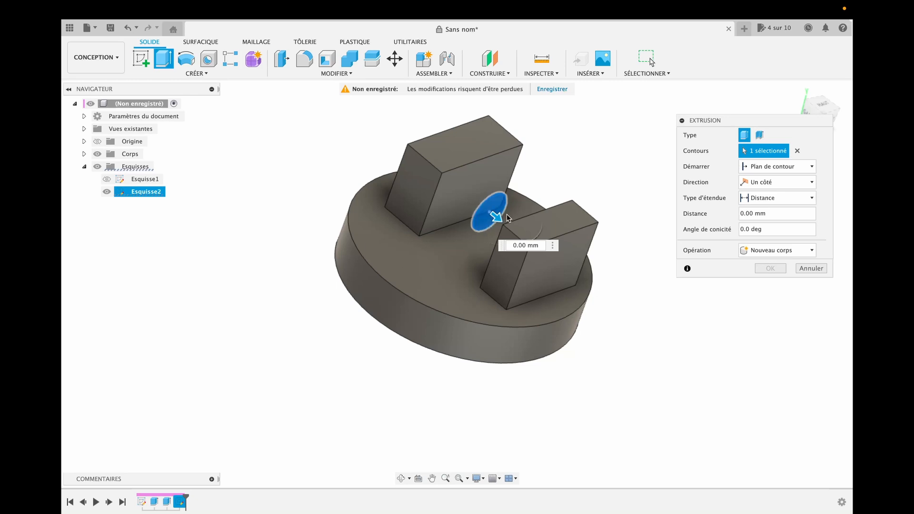
{"action": "mouse_move", "coordinate": [495, 217]}
{"action": "left_mouse_down"}
{"action": "mouse_move", "coordinate": [547, 253]}
{"action": "mouse_move", "coordinate": [449, 180]}
{"action": "mouse_move", "coordinate": [407, 166]}
{"action": "mouse_move", "coordinate": [488, 234]}
{"action": "left_mouse_up"}
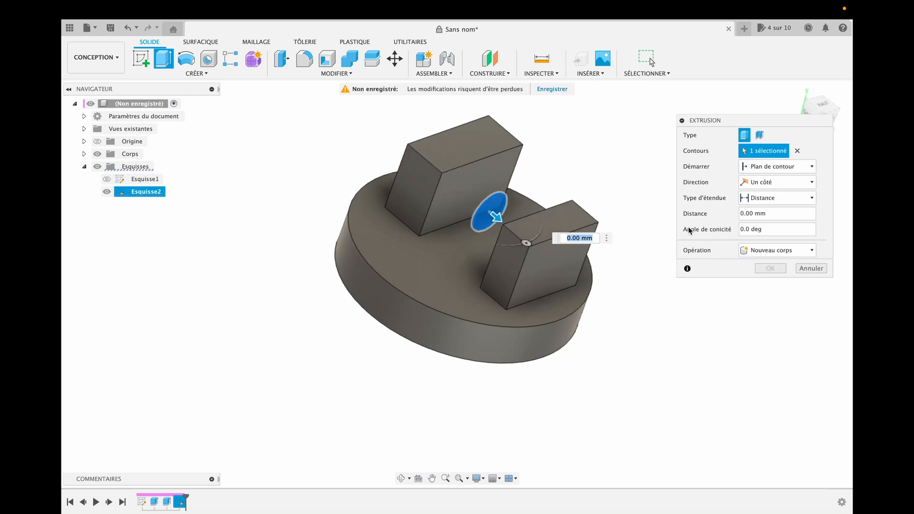
{"action": "left_click", "coordinate": [807, 200]}
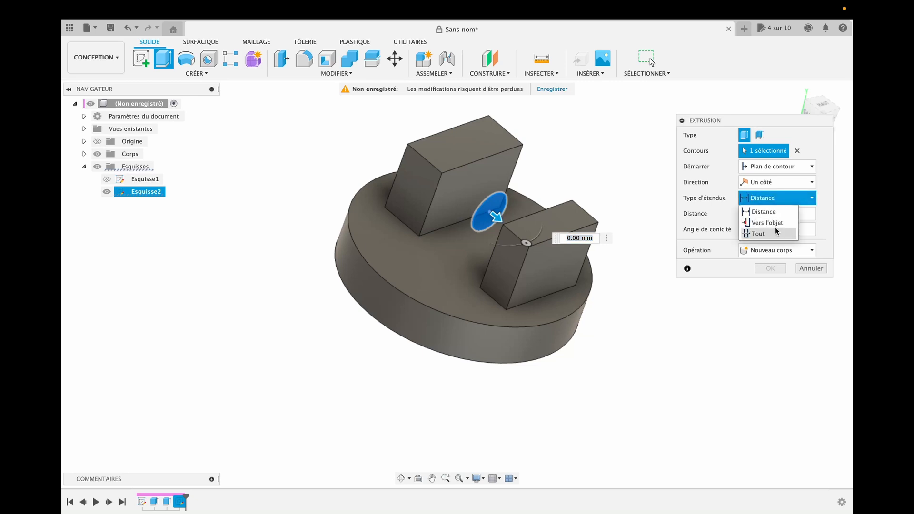
{"action": "left_click", "coordinate": [767, 220]}
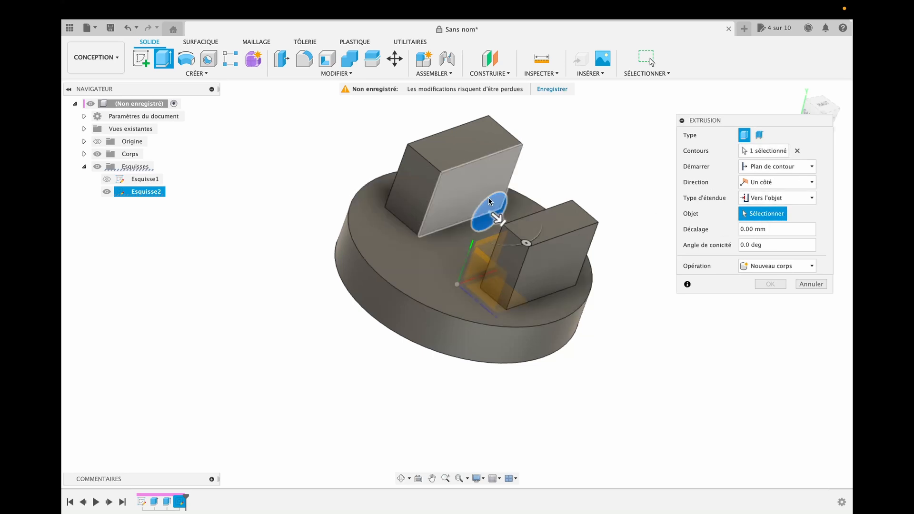
{"action": "left_click", "coordinate": [472, 179]}
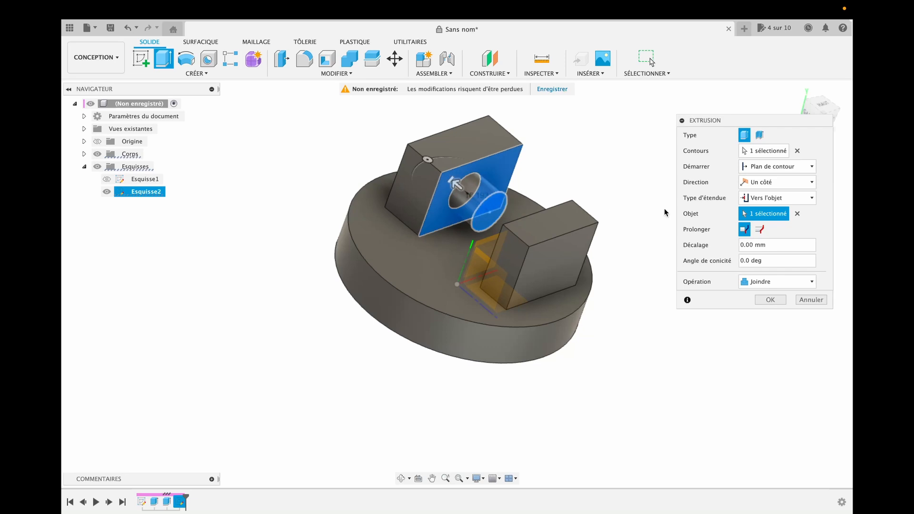
- Review the extrusion's extend (Prolonger), offset and taper options, and apply it as a join to the larger block
{"action": "left_click", "coordinate": [761, 230]}
{"action": "left_click", "coordinate": [746, 230]}
{"action": "left_click_drag", "start_coordinate": [769, 245], "coordinate": [730, 247]}
{"action": "left_click", "coordinate": [776, 262]}
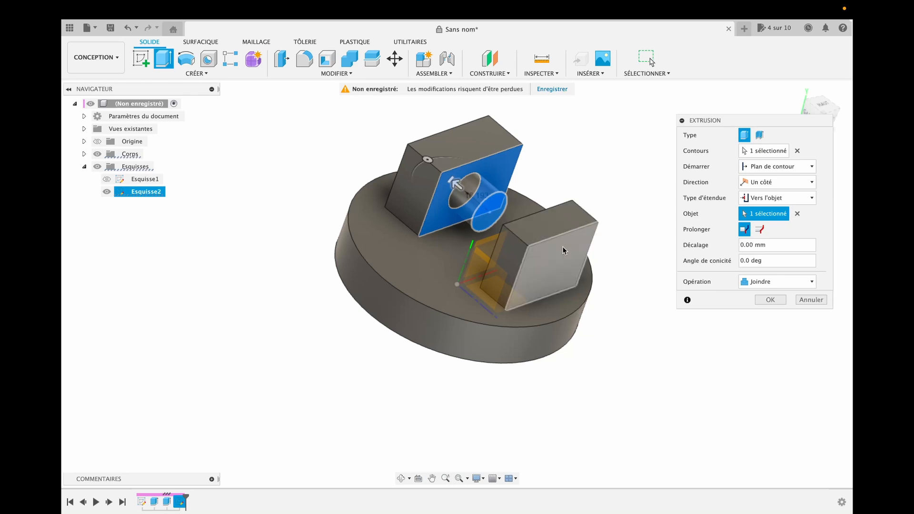
{"action": "key", "text": "Return"}
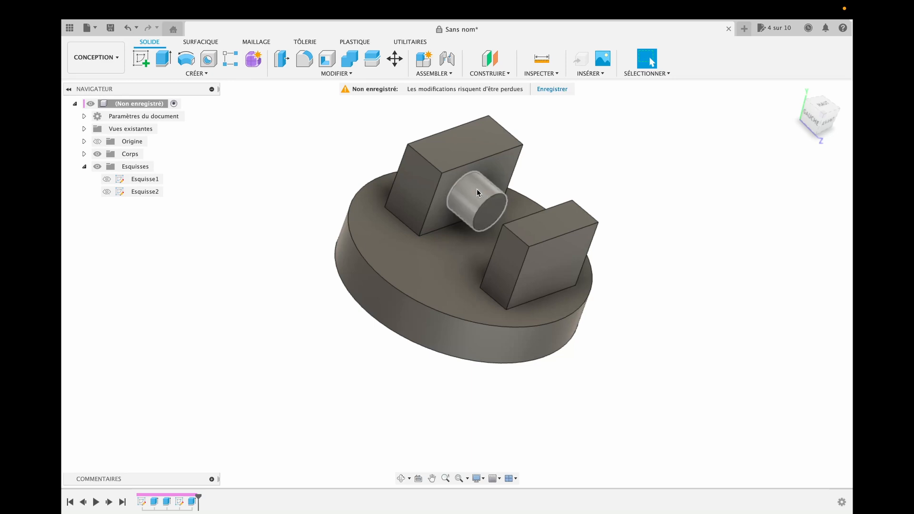
- Extrude the smaller block's top face 10 mm with a taper angle of -15 deg, joined to the body
{"action": "left_click", "coordinate": [559, 221]}
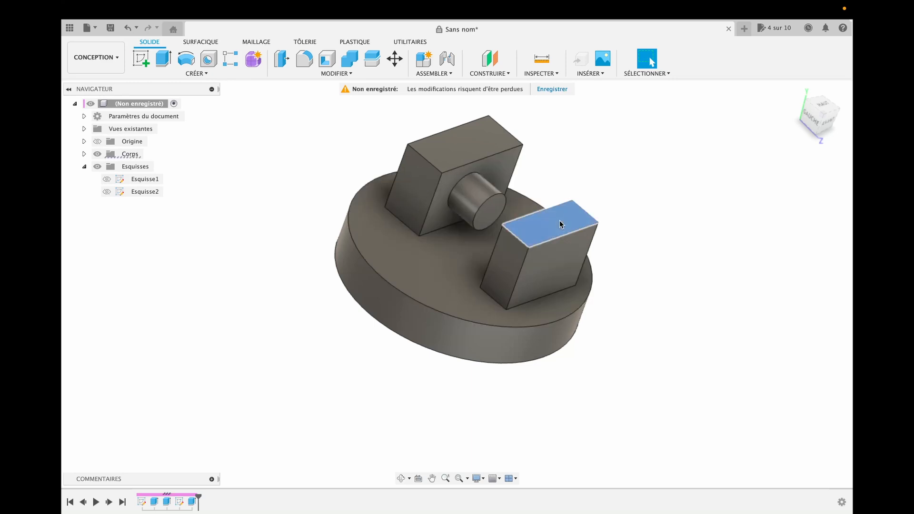
{"action": "key", "text": "e"}
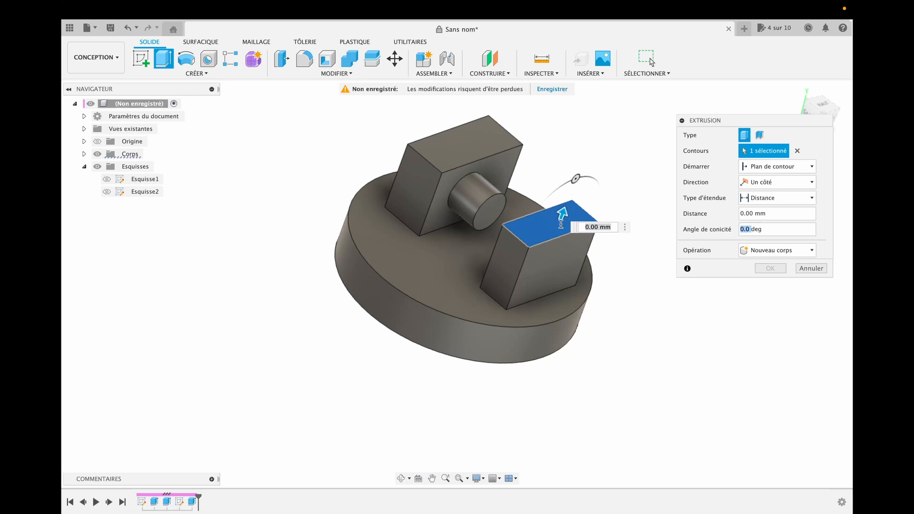
{"action": "left_click_drag", "start_coordinate": [566, 206], "coordinate": [582, 160]}
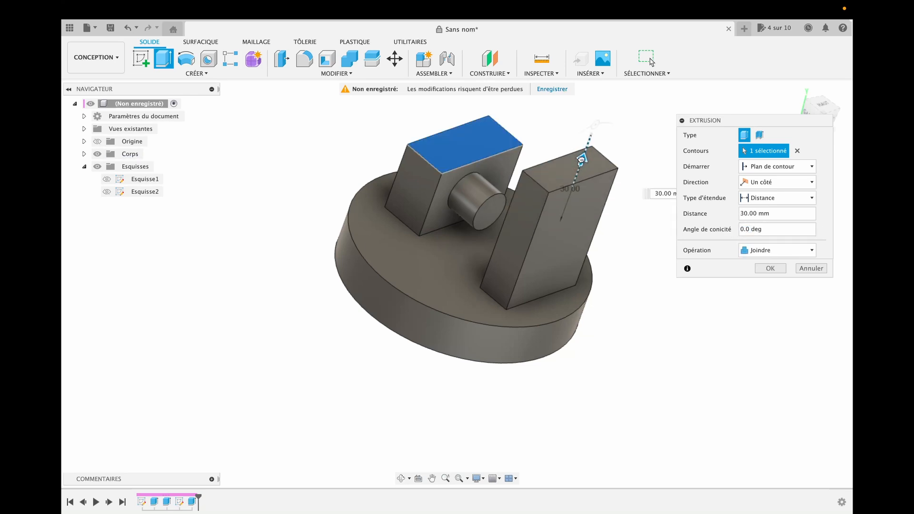
{"action": "double_click", "coordinate": [750, 228]}
{"action": "type", "text": "15"}
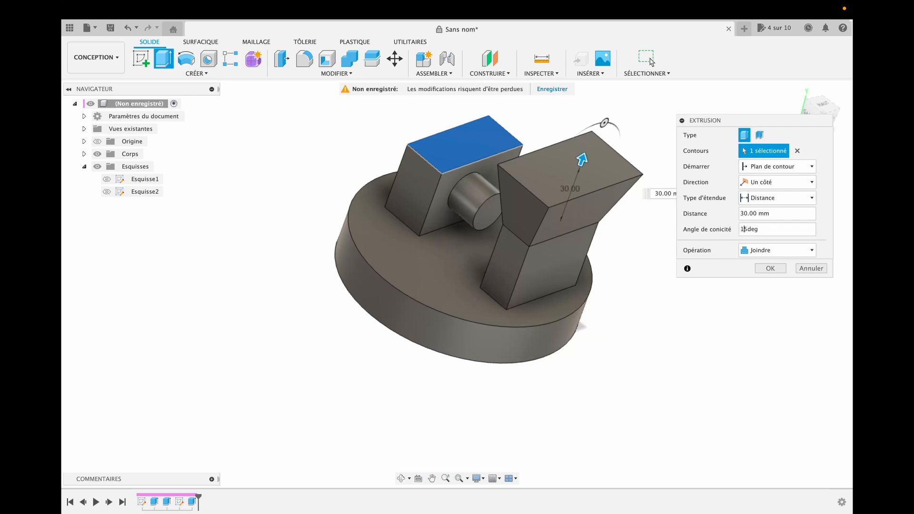
{"action": "type", "text": "-"}
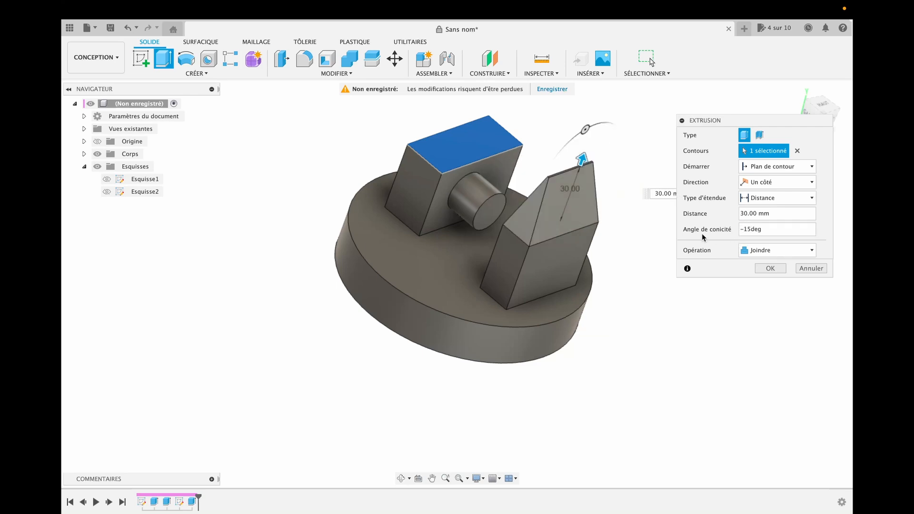
{"action": "left_click_drag", "start_coordinate": [582, 159], "coordinate": [569, 196]}
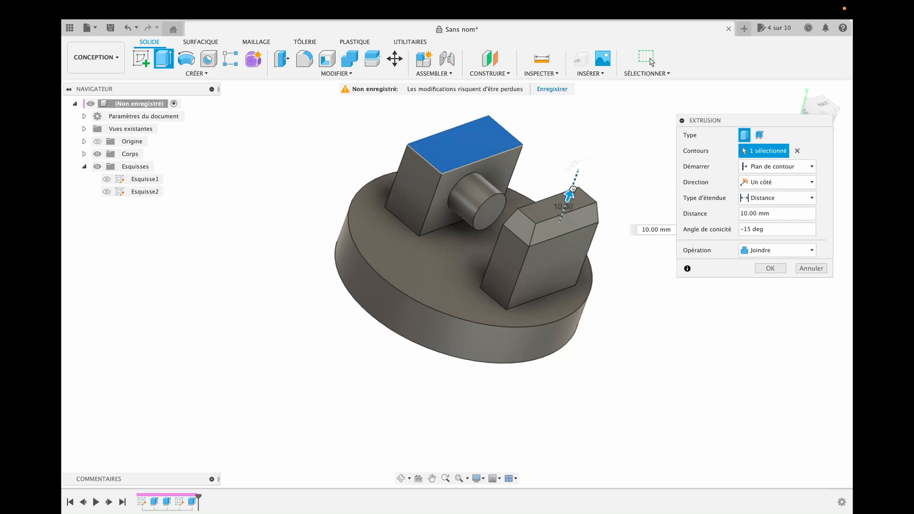
{"action": "left_click", "coordinate": [778, 269]}
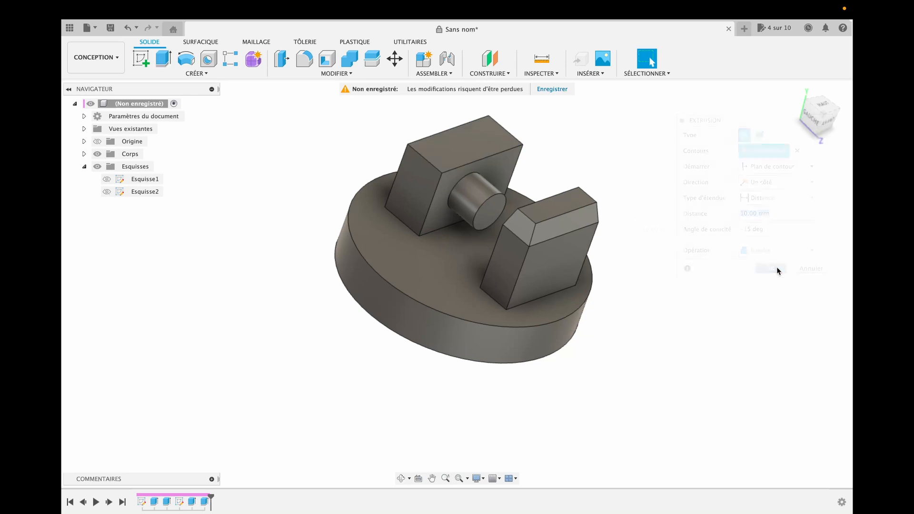
- Review the start (Démarrer) and direction options for an extrusion of the larger block's top face
{"action": "key", "text": "e"}
{"action": "left_click", "coordinate": [471, 150]}
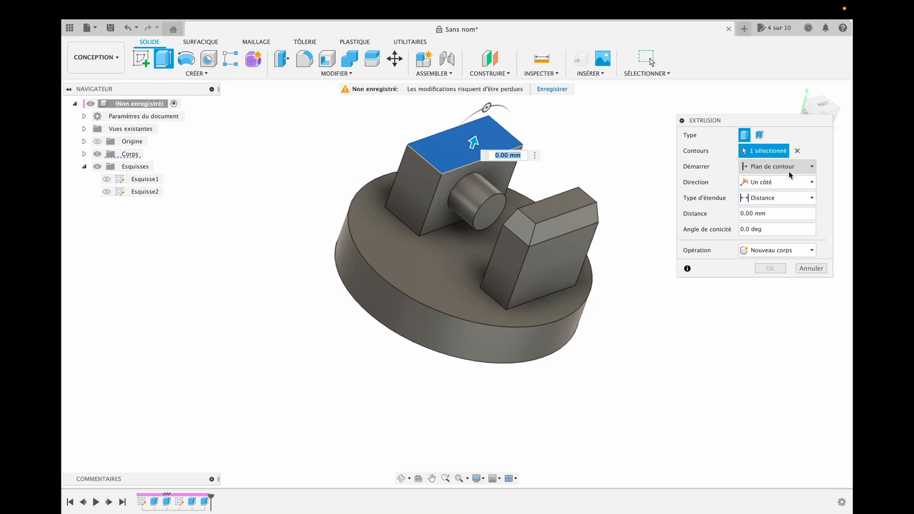
{"action": "left_click", "coordinate": [771, 168]}
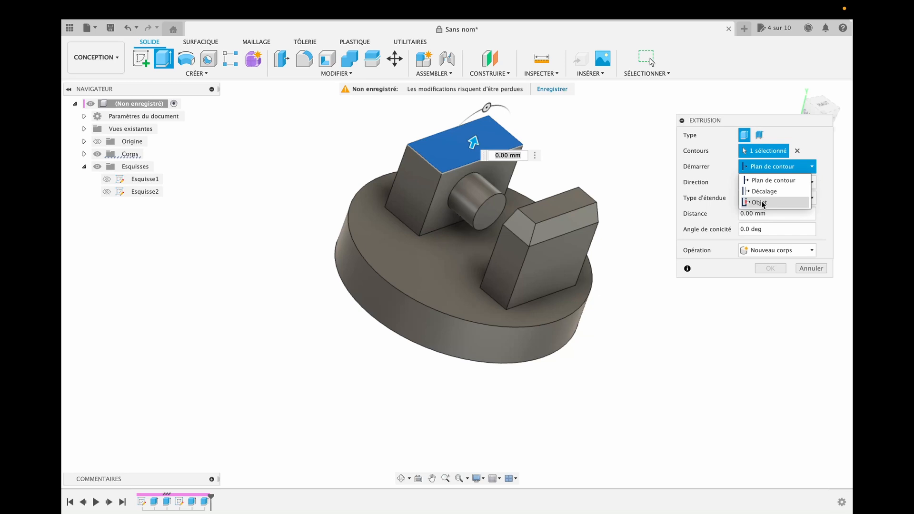
{"action": "left_click", "coordinate": [782, 167]}
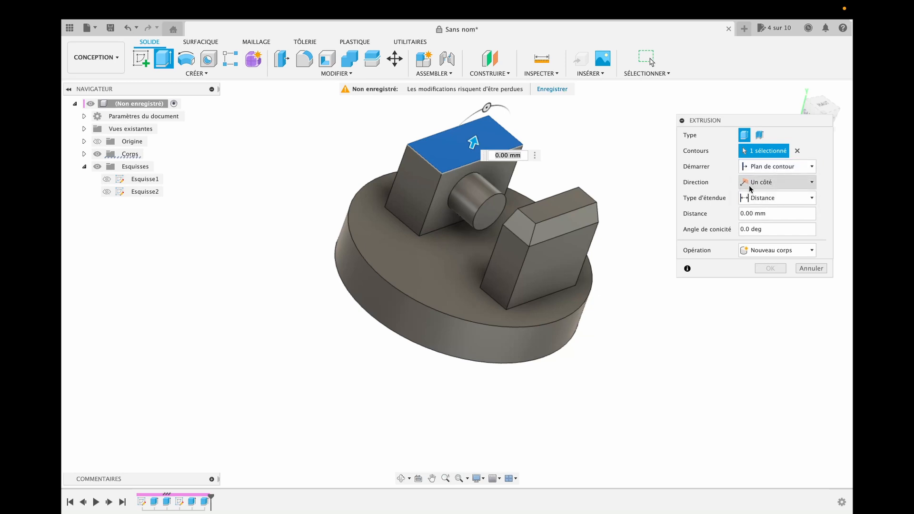
{"action": "left_click", "coordinate": [754, 184]}
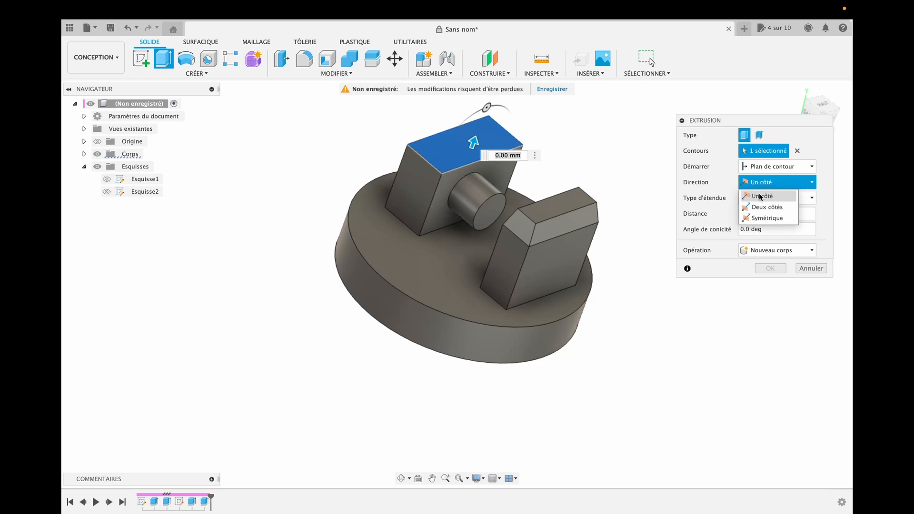
- In a new design, sketch a circle centred on the origin on the horizontal plane and finish the sketch
{"action": "left_click", "coordinate": [745, 29]}
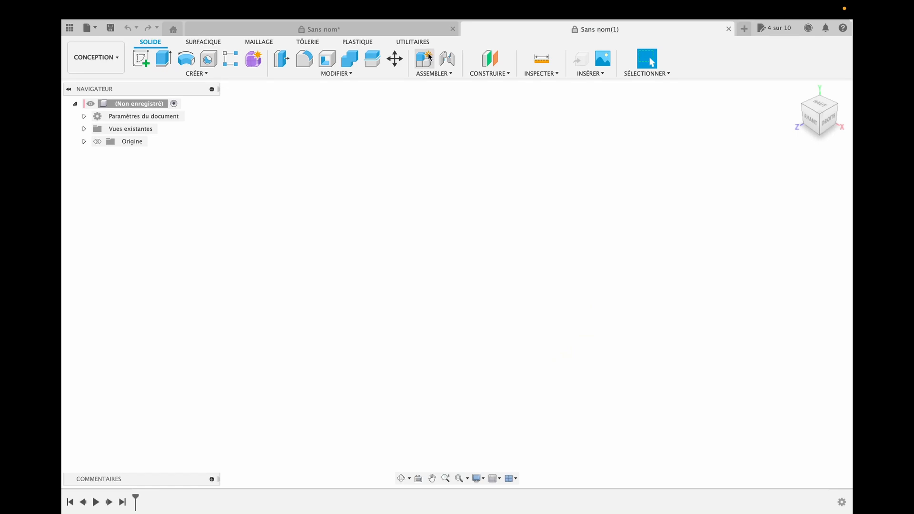
{"action": "left_click", "coordinate": [141, 59]}
{"action": "left_click", "coordinate": [431, 322]}
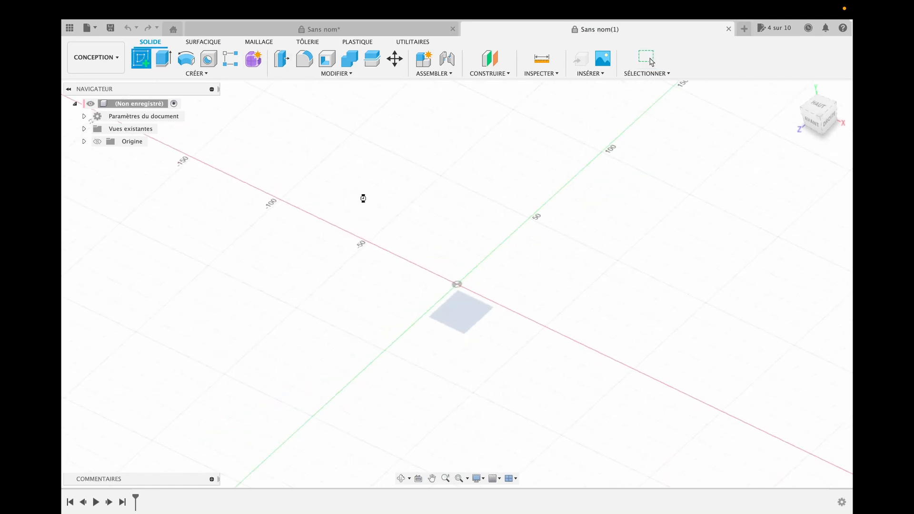
{"action": "left_click", "coordinate": [187, 59]}
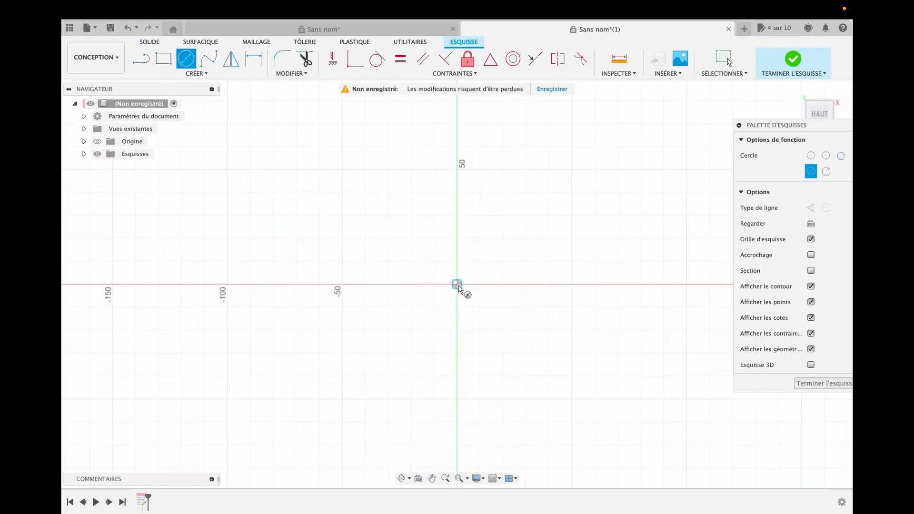
{"action": "left_click", "coordinate": [458, 284]}
{"action": "left_click", "coordinate": [566, 265]}
{"action": "key", "text": "Escape"}
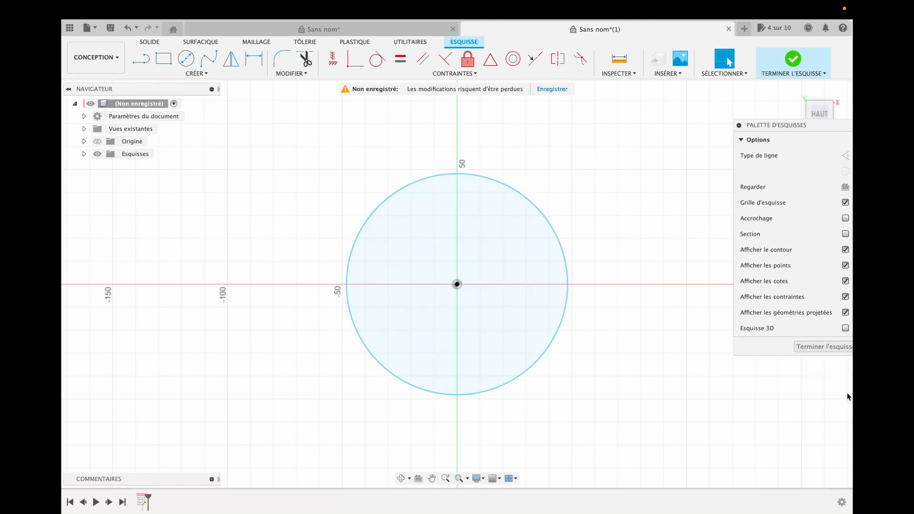
{"action": "left_click", "coordinate": [824, 348]}
- Set up a one-sided (Un côté) extrusion of the circle 40 mm upward as a new body
{"action": "key", "text": "e"}
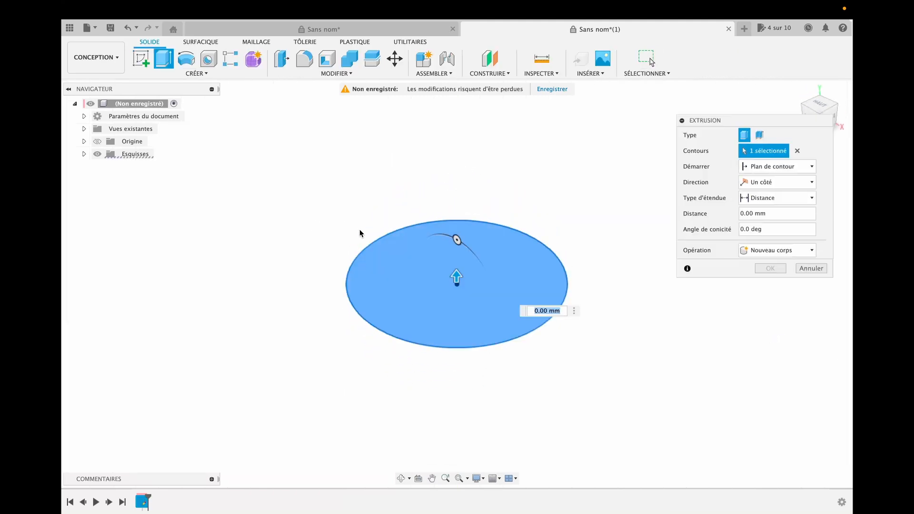
{"action": "left_click", "coordinate": [780, 182]}
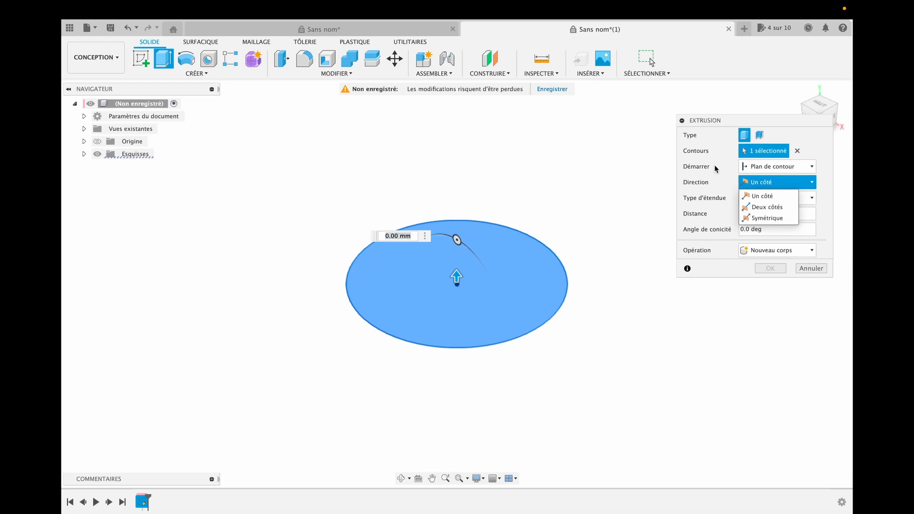
{"action": "left_click", "coordinate": [768, 193]}
{"action": "left_click_drag", "start_coordinate": [456, 279], "coordinate": [461, 206]}
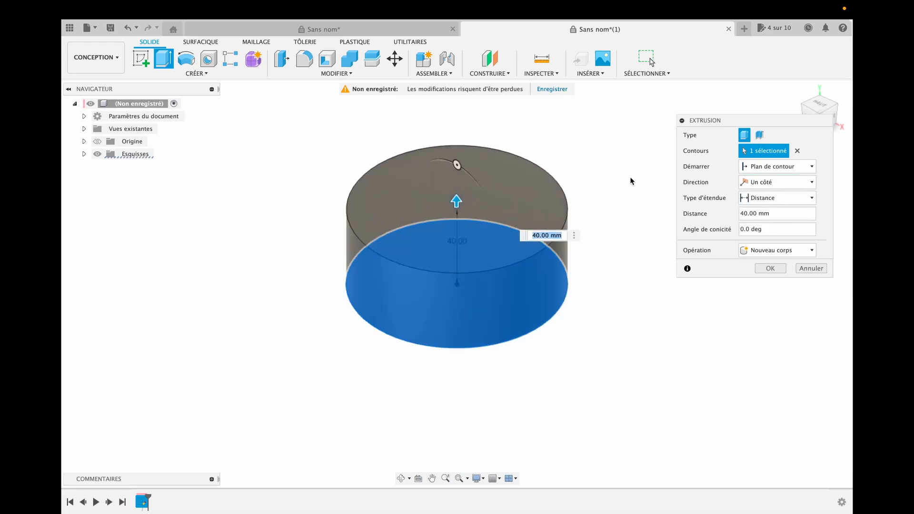
- Try the two-sided direction (Deux côtés) with a distance of 20 mm on the second side
{"action": "left_click", "coordinate": [764, 183]}
{"action": "left_click", "coordinate": [767, 206]}
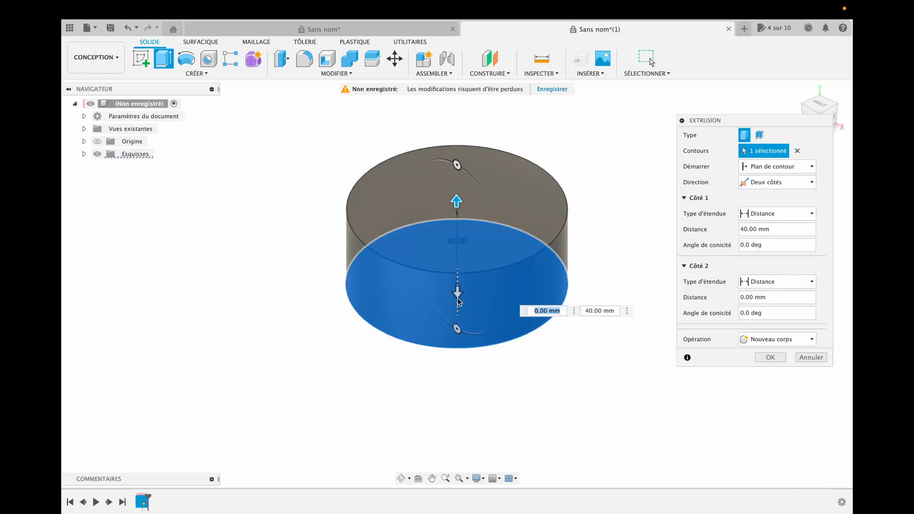
{"action": "left_click_drag", "start_coordinate": [464, 293], "coordinate": [471, 333]}
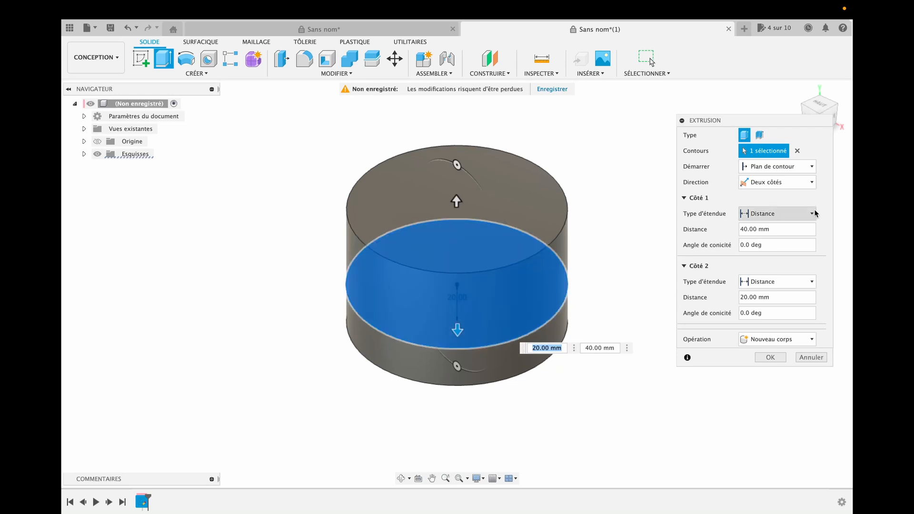
{"action": "left_click", "coordinate": [770, 244]}
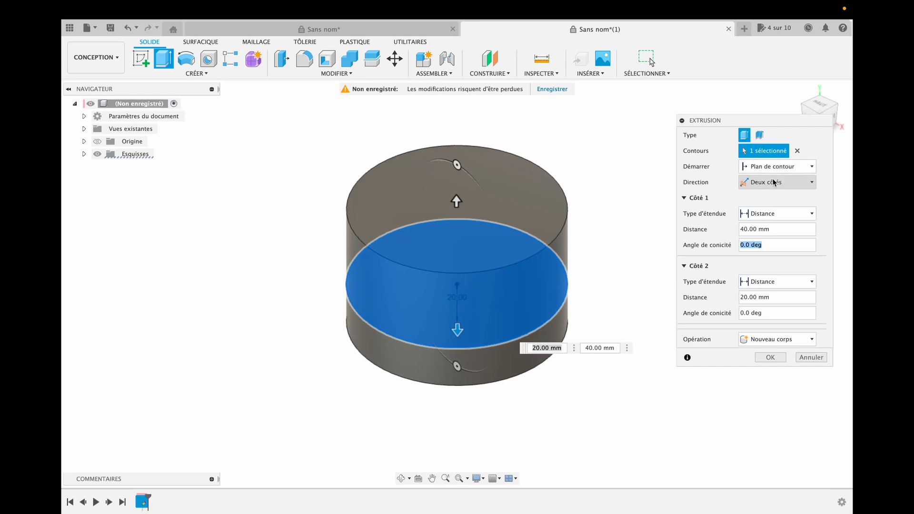
- Set the extrusion direction to symmetric (Symétrique), with the 40 mm distance measured over the whole length
{"action": "left_click", "coordinate": [781, 183]}
{"action": "left_click", "coordinate": [767, 220]}
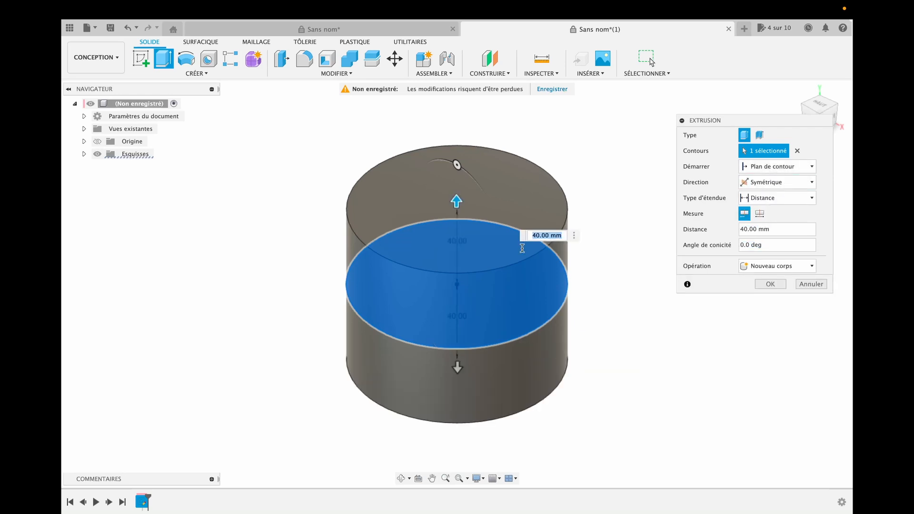
{"action": "mouse_move", "coordinate": [457, 202]}
{"action": "left_mouse_down"}
{"action": "mouse_move", "coordinate": [458, 238]}
{"action": "mouse_move", "coordinate": [457, 200]}
{"action": "left_mouse_up"}
{"action": "left_click", "coordinate": [760, 214]}
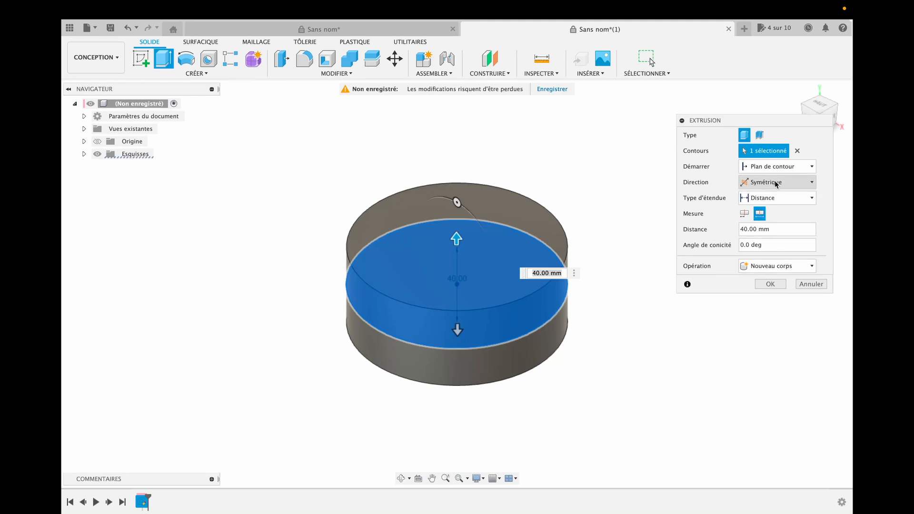
{"action": "left_click", "coordinate": [776, 184]}
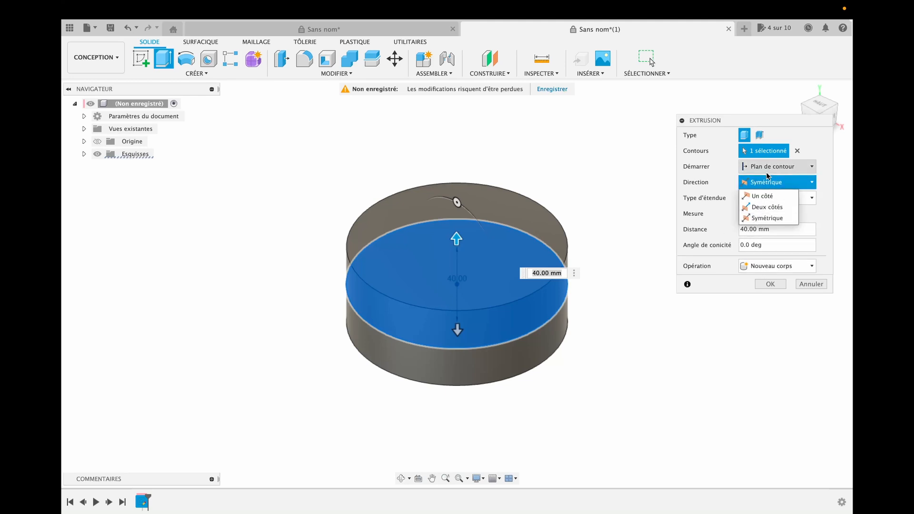
{"action": "left_click", "coordinate": [766, 184]}
{"action": "left_click", "coordinate": [770, 200]}
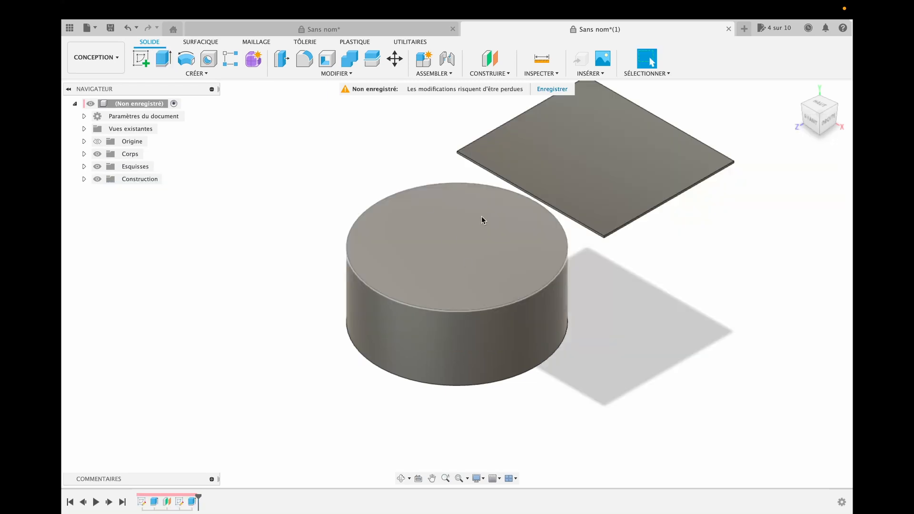
- Set up a 60 mm upward extrusion of the cylinder's top face, passing through the thin plate
{"action": "key", "text": "e"}
{"action": "left_click", "coordinate": [447, 273]}
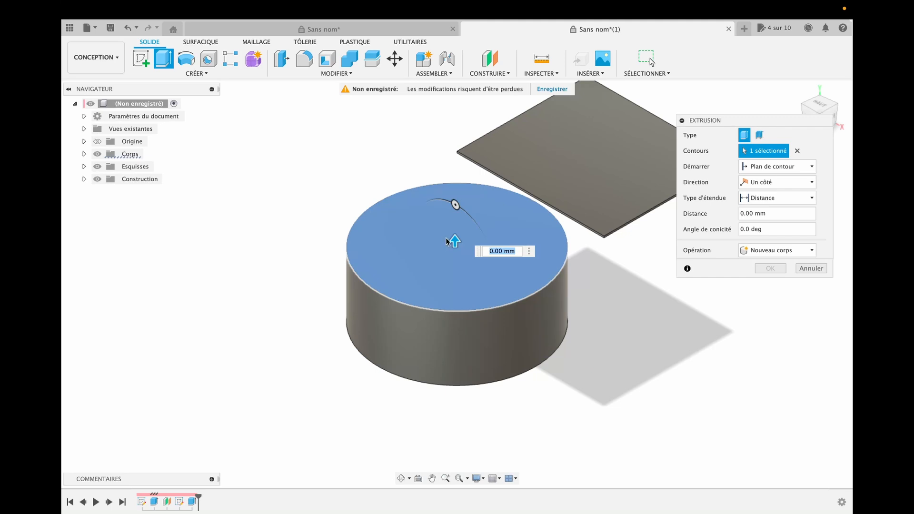
{"action": "left_click_drag", "start_coordinate": [455, 241], "coordinate": [446, 128]}
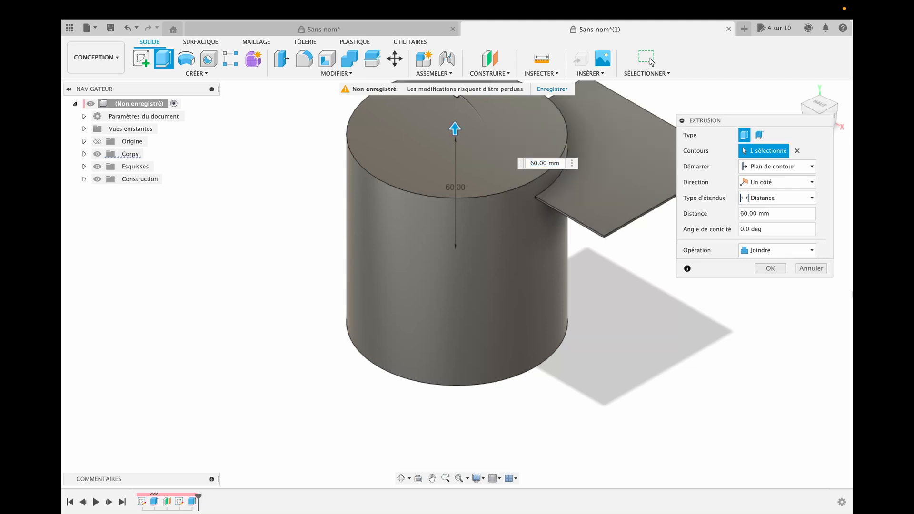
- Try the cut operation (Couper) on the extrusion that passes through the thin plate
{"action": "left_click", "coordinate": [775, 253]}
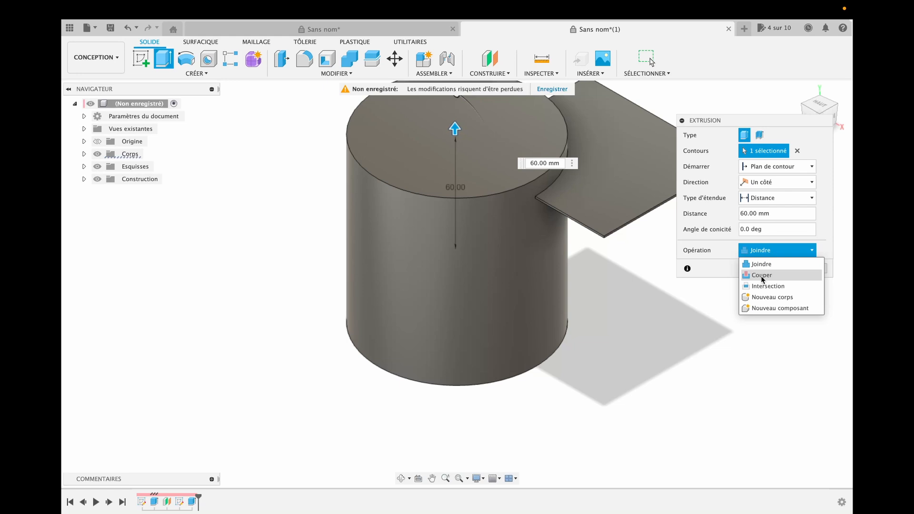
{"action": "left_click", "coordinate": [762, 275]}
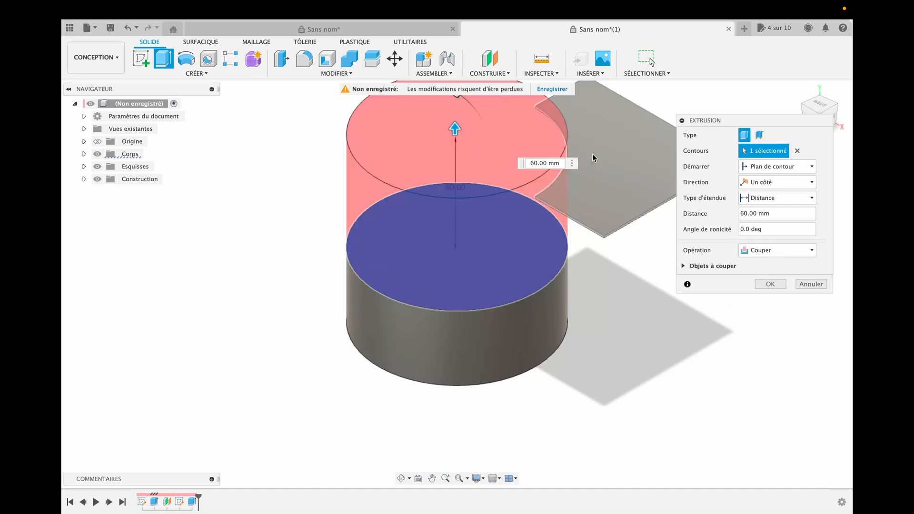
{"action": "mouse_move", "coordinate": [455, 129]}
{"action": "left_mouse_down"}
{"action": "mouse_move", "coordinate": [453, 117]}
{"action": "mouse_move", "coordinate": [453, 172]}
{"action": "mouse_move", "coordinate": [453, 118]}
{"action": "mouse_move", "coordinate": [453, 133]}
{"action": "left_mouse_up"}
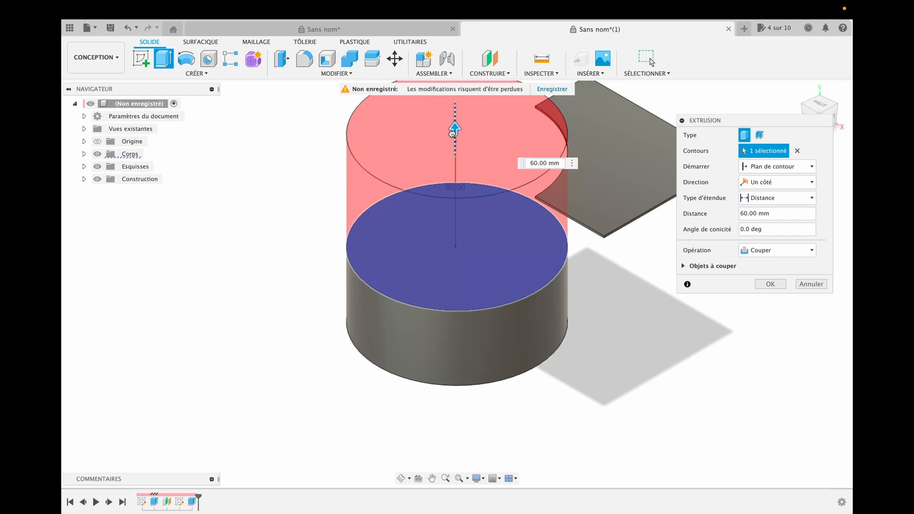
- Change the extrusion's operation to Intersection and apply it to the thin plate
{"action": "left_click", "coordinate": [778, 250]}
{"action": "left_click", "coordinate": [784, 287]}
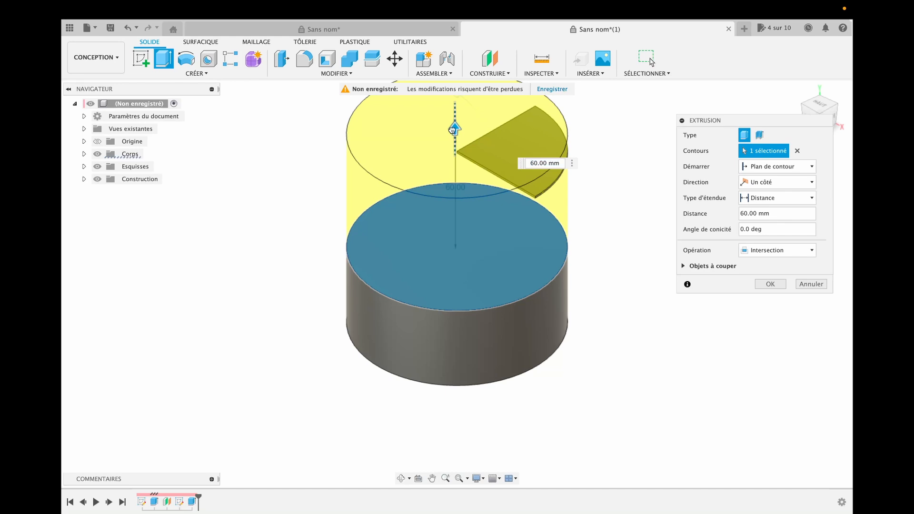
{"action": "mouse_move", "coordinate": [452, 129]}
{"action": "left_mouse_down"}
{"action": "mouse_move", "coordinate": [455, 118]}
{"action": "mouse_move", "coordinate": [456, 164]}
{"action": "mouse_move", "coordinate": [454, 129]}
{"action": "left_mouse_up"}
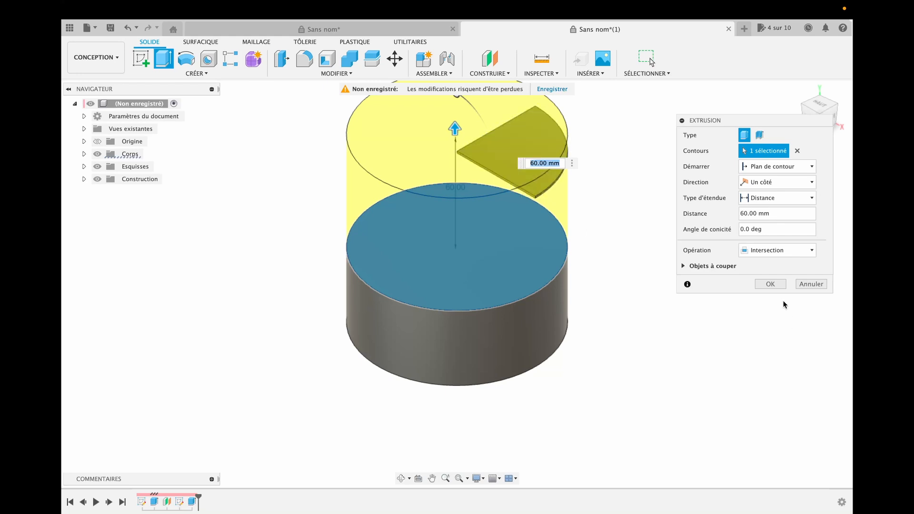
{"action": "left_click", "coordinate": [770, 284]}
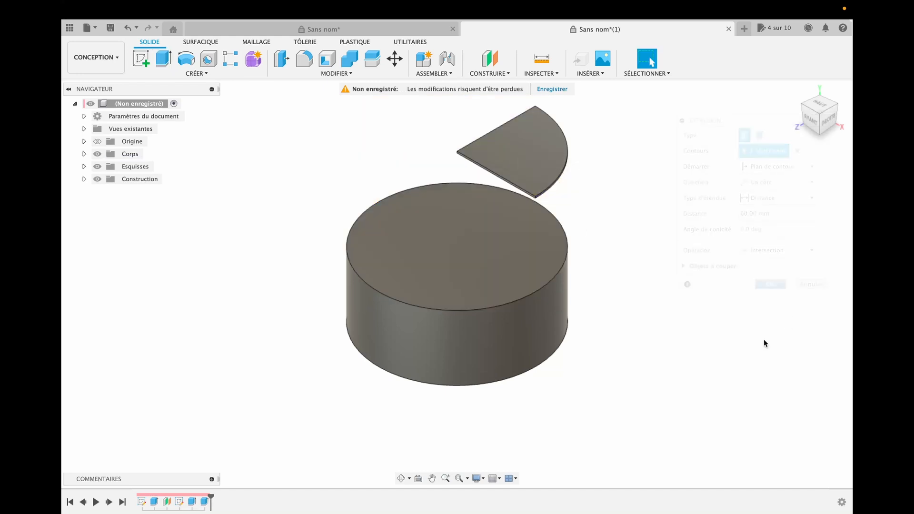
{"action": "left_click", "coordinate": [402, 479]}
{"action": "left_click_drag", "start_coordinate": [433, 211], "coordinate": [494, 231]}
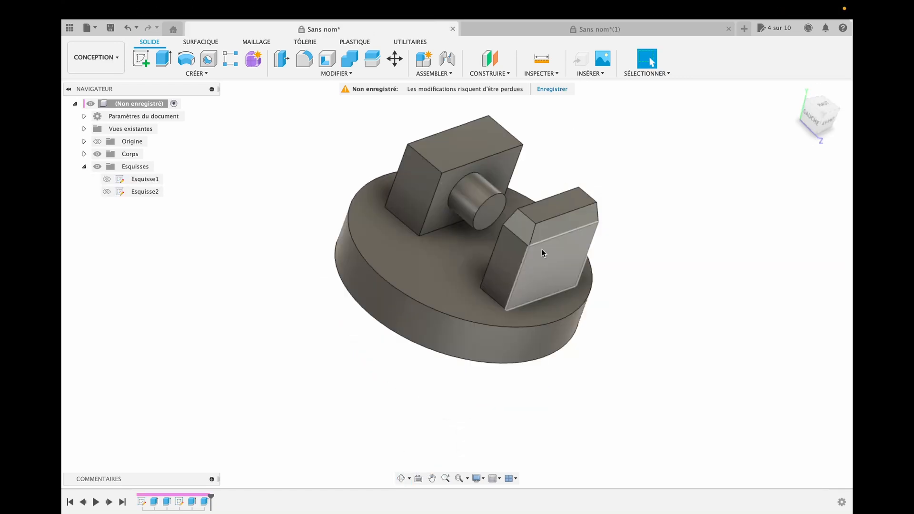